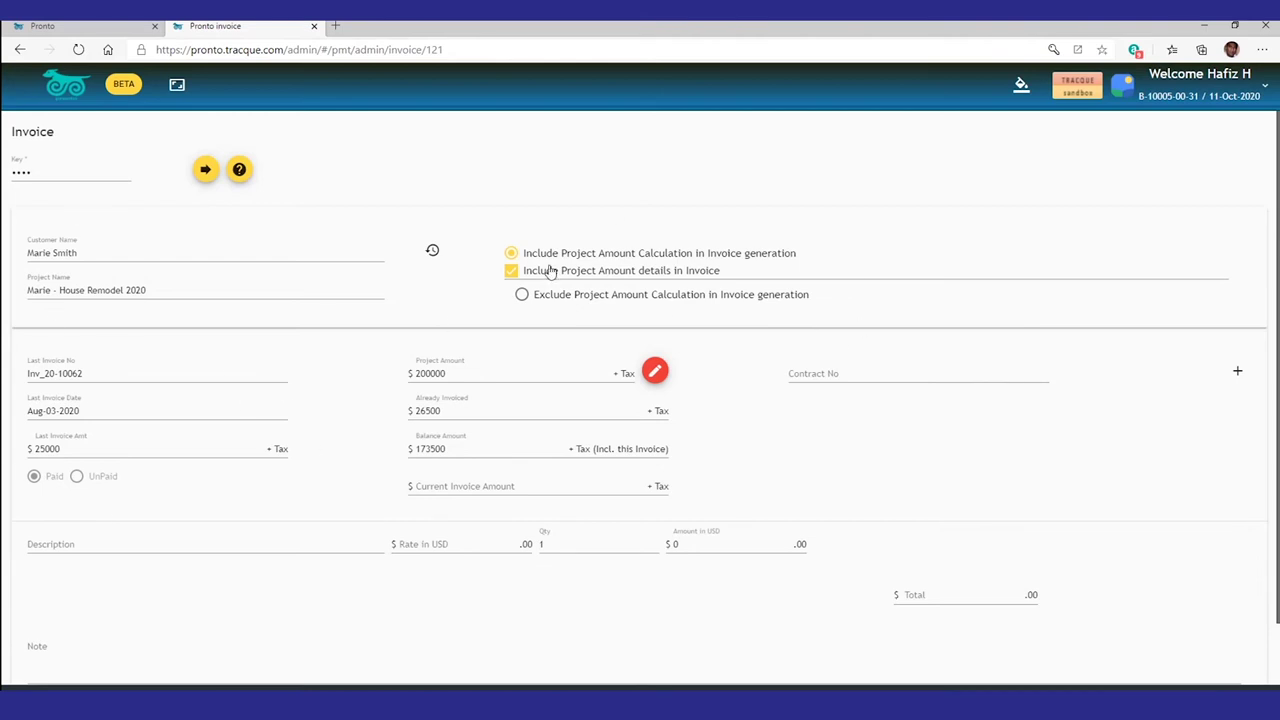
Step: Review the project's invoice history, including past invoice totals and payment statuses, and close it
click(433, 251)
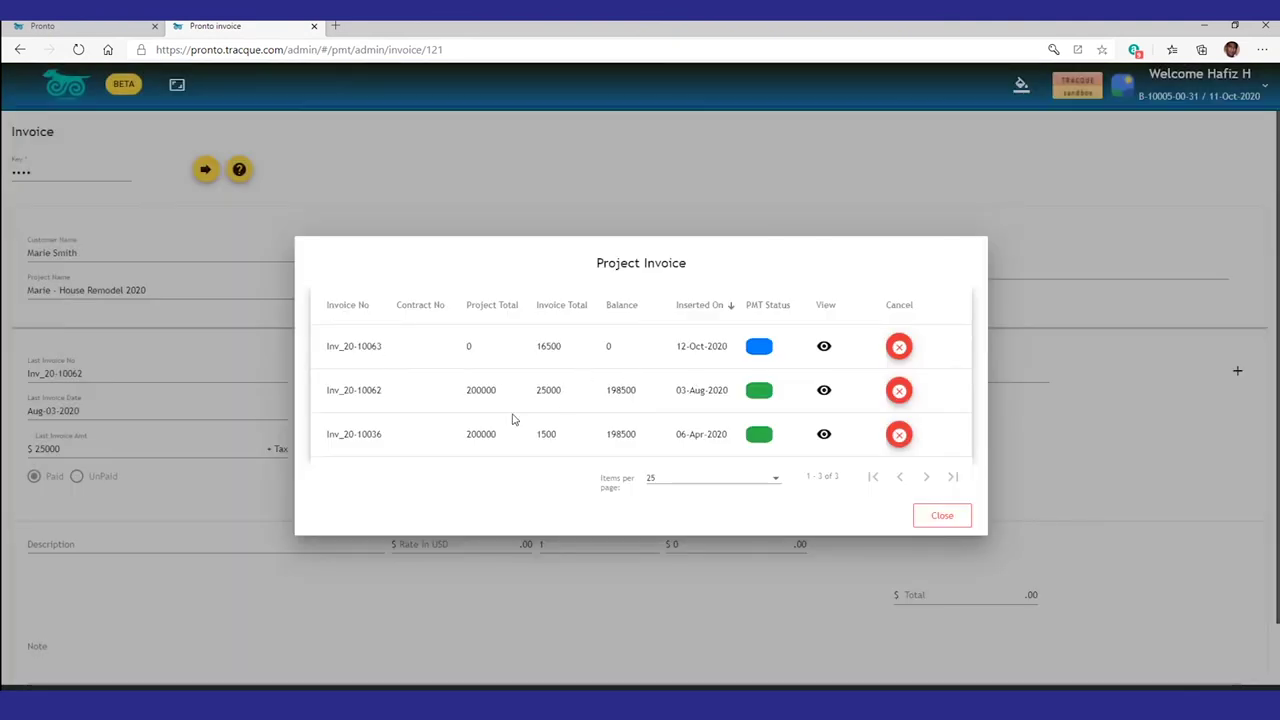
click(929, 517)
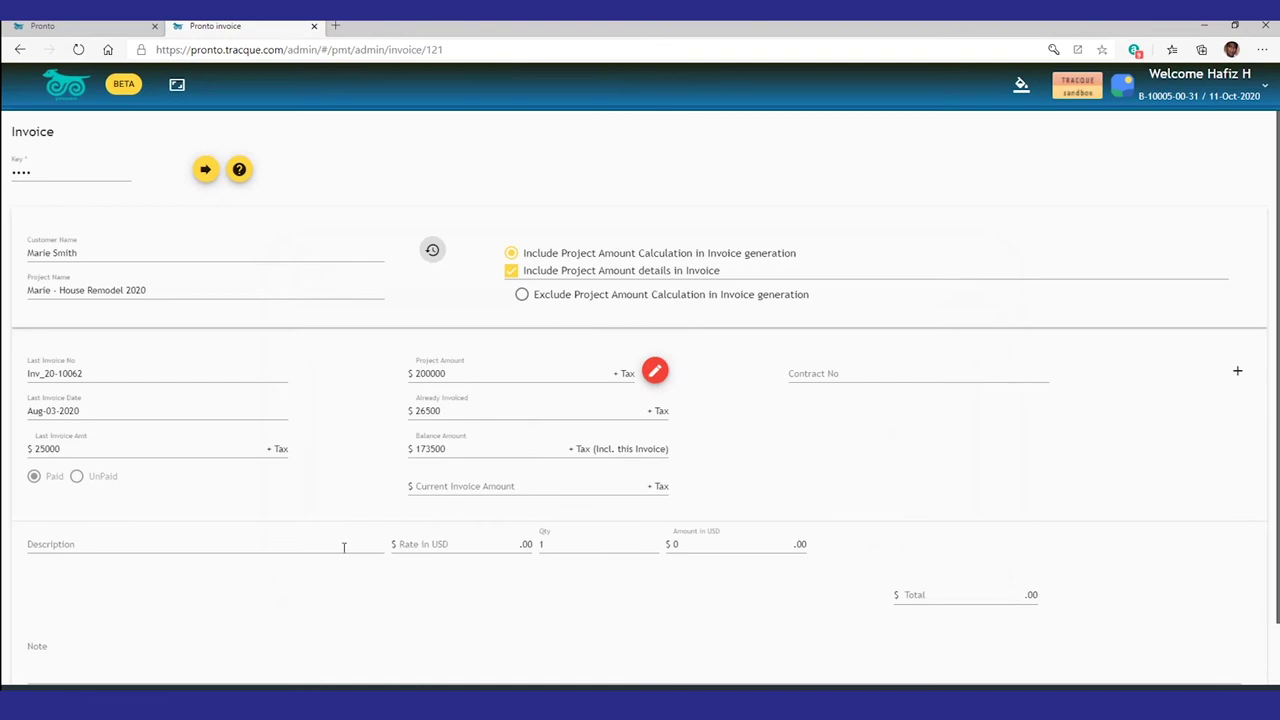
Step: Fill in the first invoice line with description "Deliverable 4", rate 12500 USD and quantity 1
click(343, 547)
text(Deliverable 4)
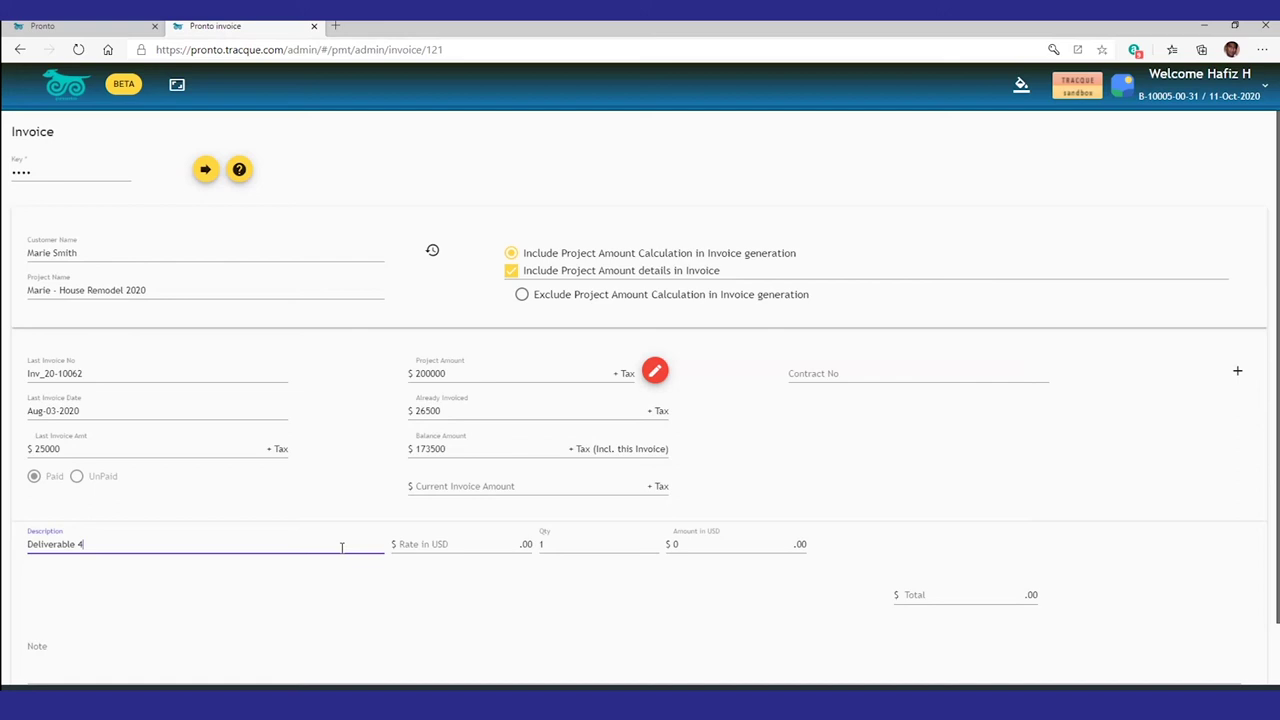
key(Tab)
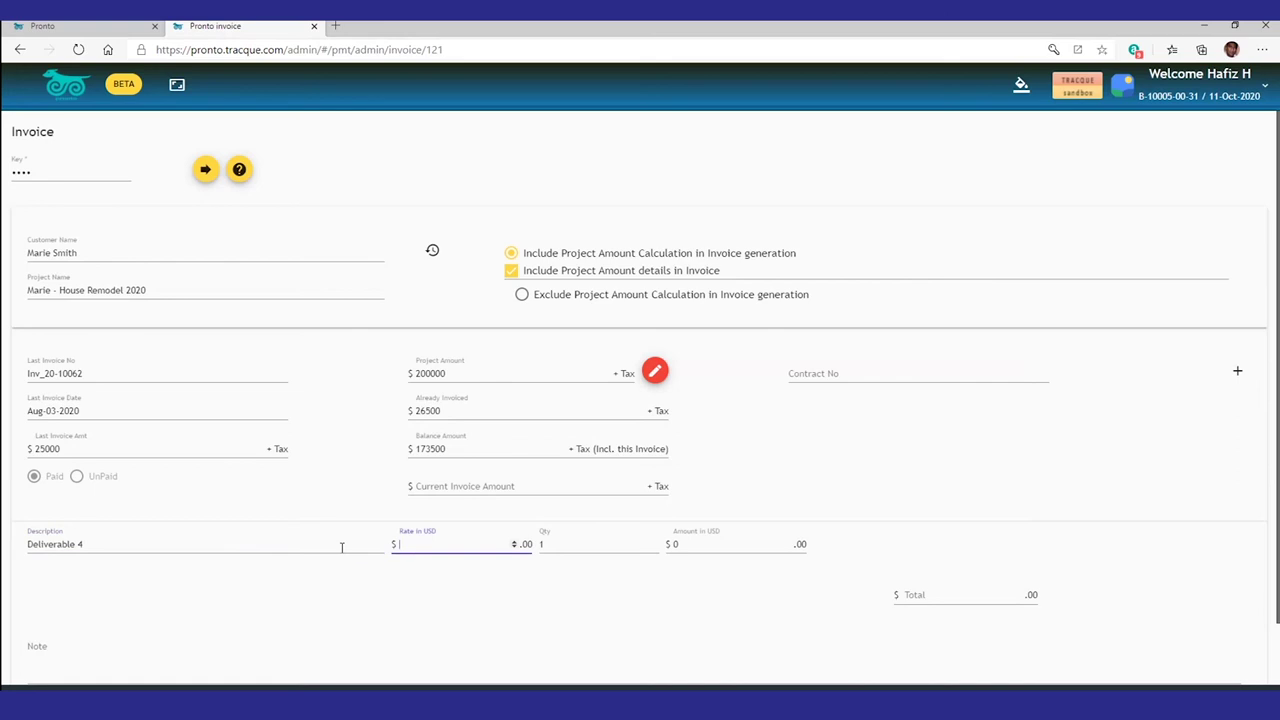
text(1250)
key(Tab)
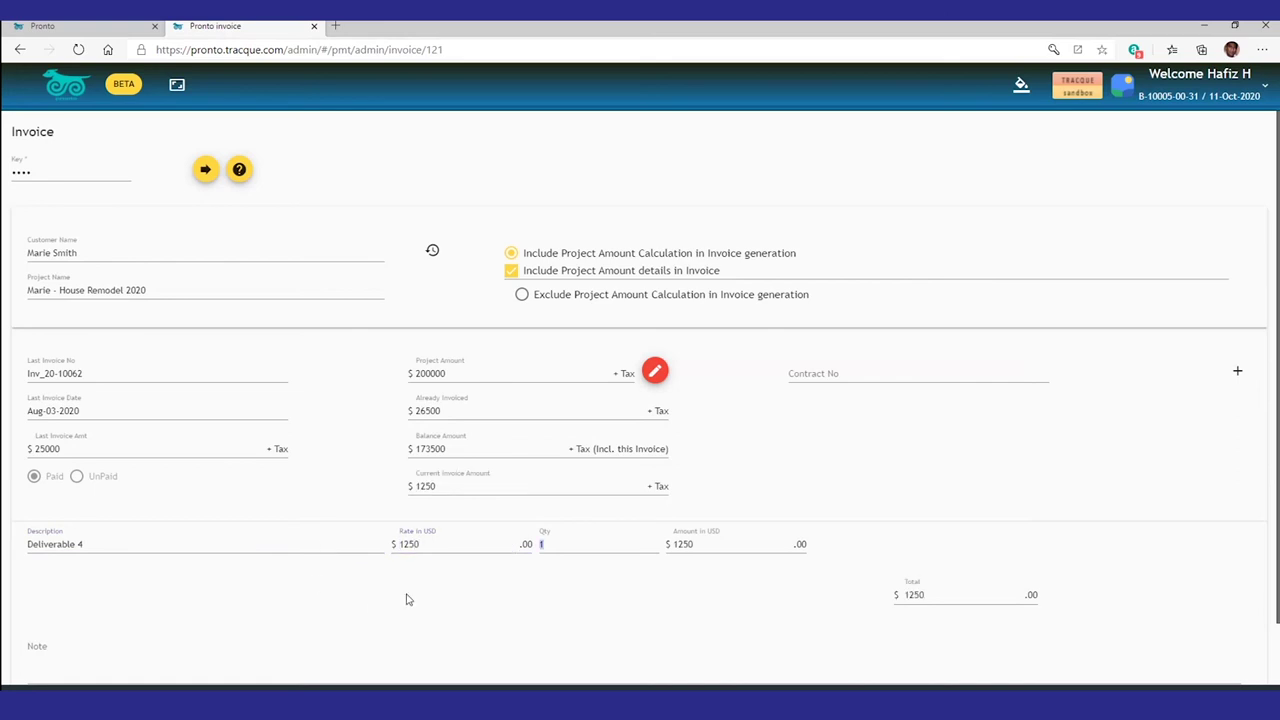
click(411, 546)
text(0)
key(Tab)
Step: Add a second invoice line described as "Miscellaneous" with rate 2000 USD and quantity 1
click(1237, 371)
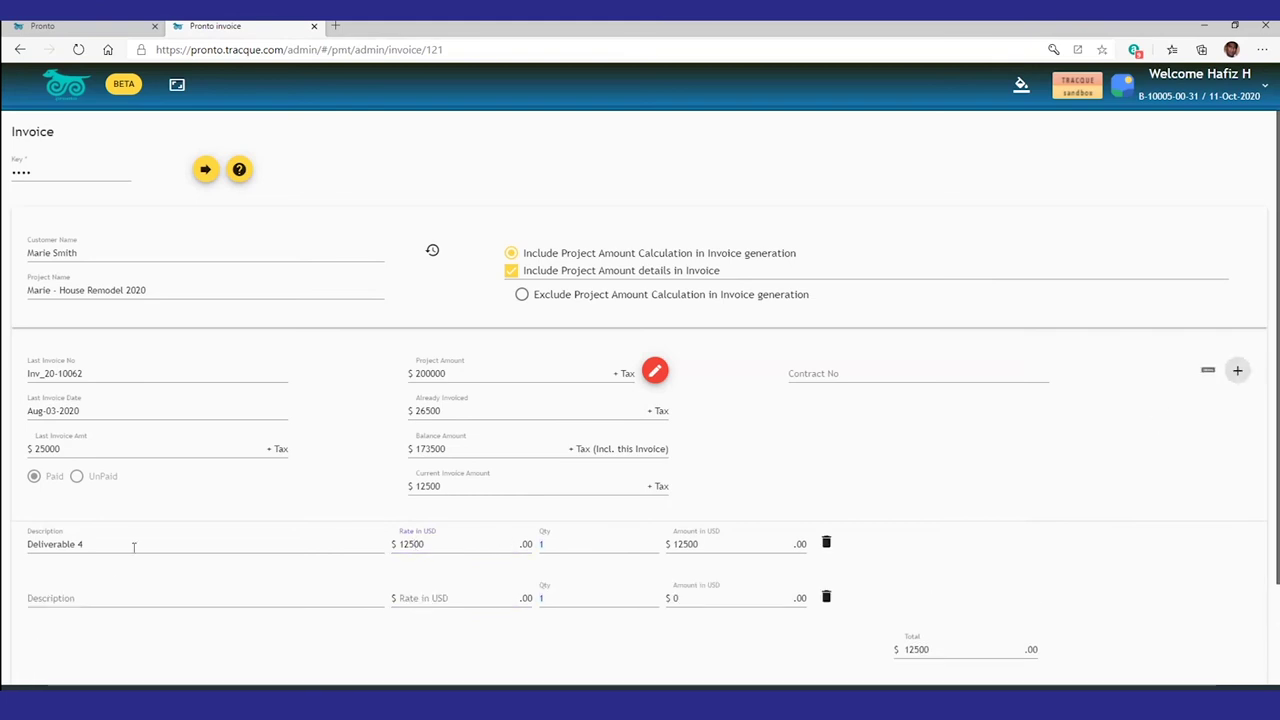
click(111, 594)
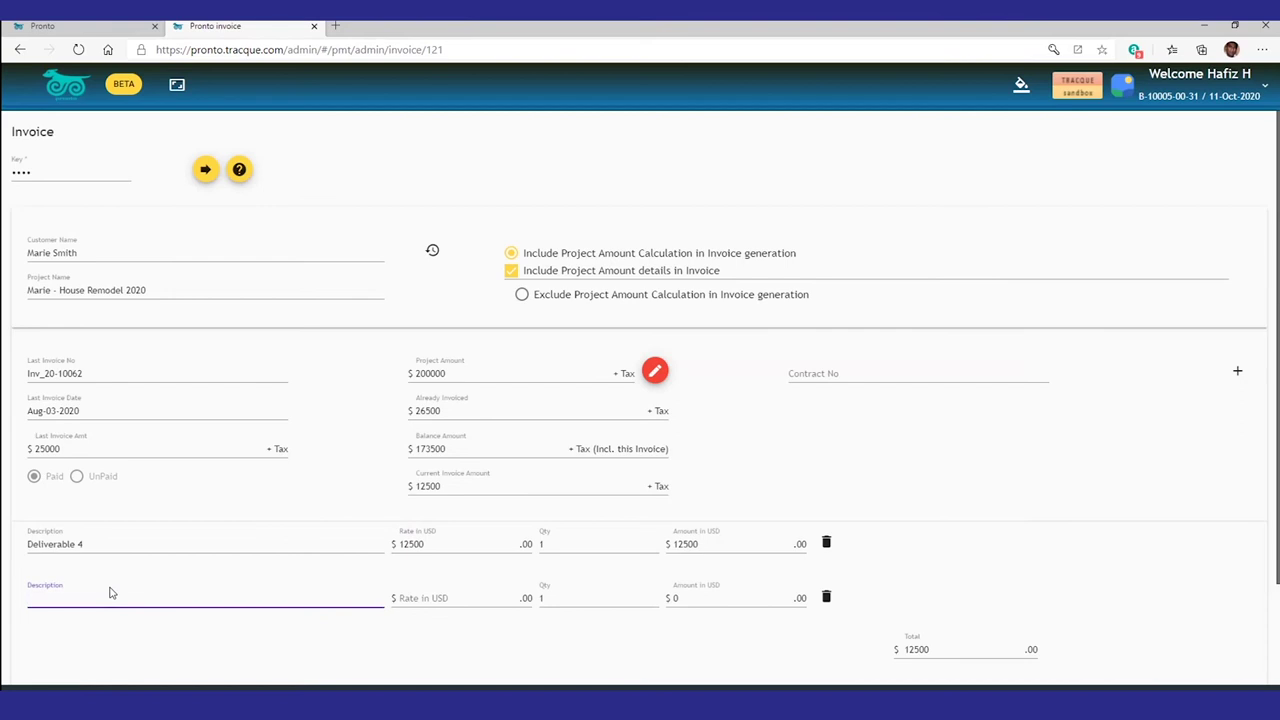
text(Miscellaneous)
key(Tab)
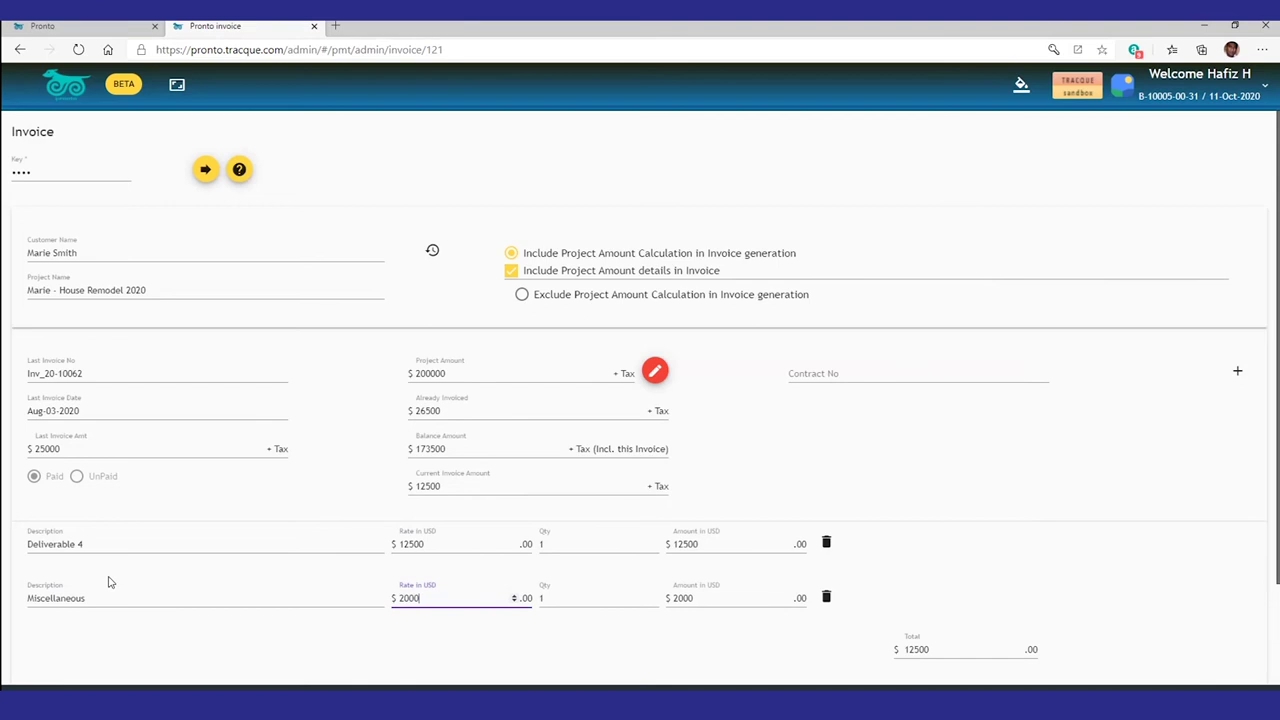
key(Tab)
key(Tab)
Step: Preview the invoice with the project amount details included, check it from header to total, and close the preview
scroll(1243, 665, down, 2)
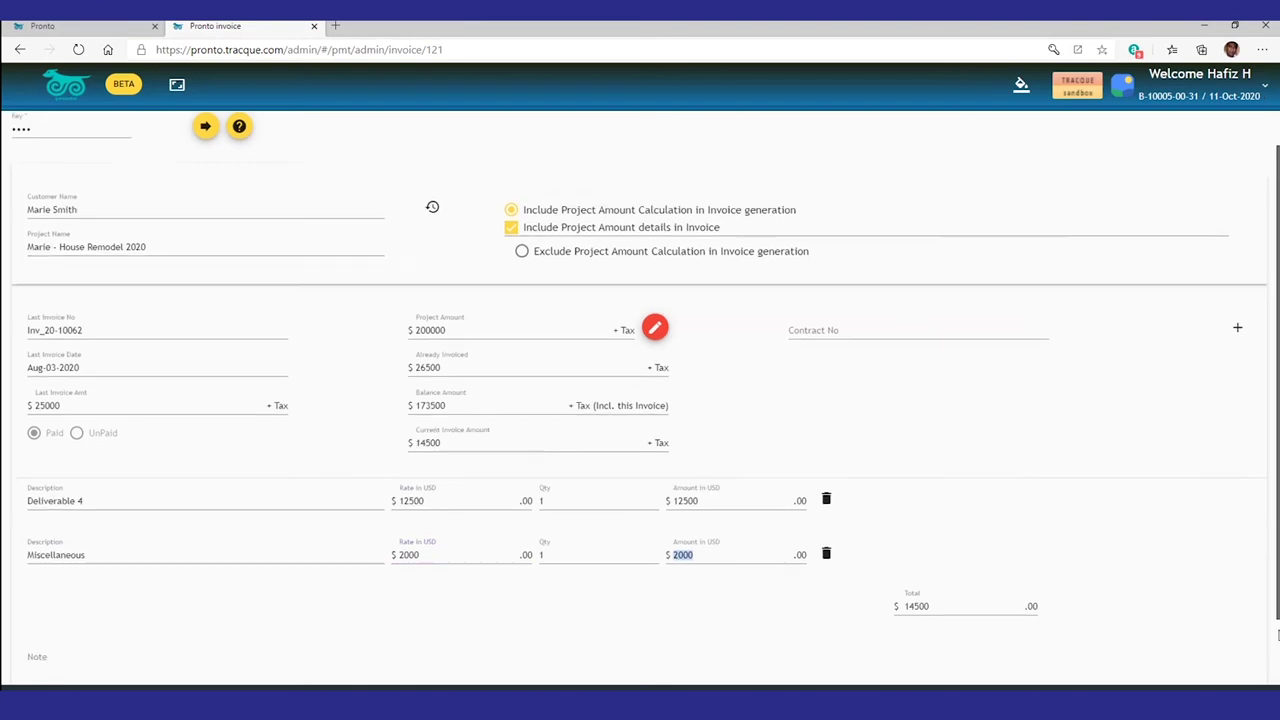
click(1243, 665)
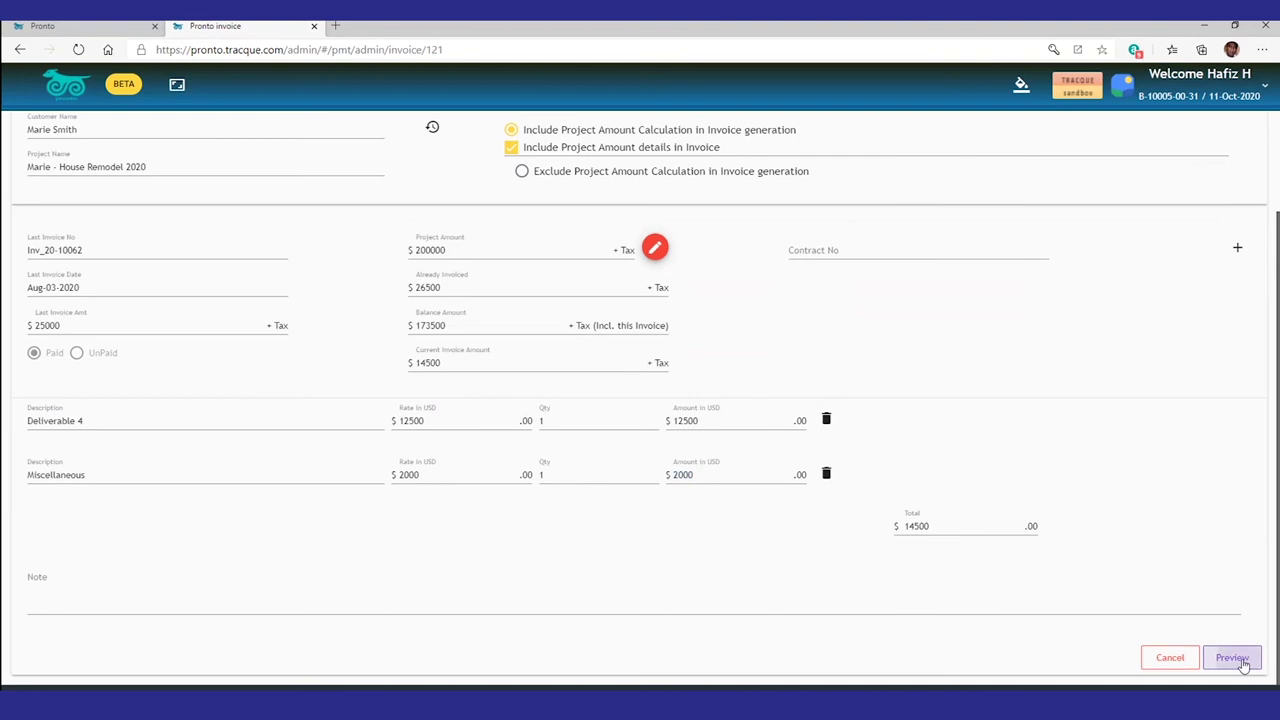
scroll(986, 457, down, 5)
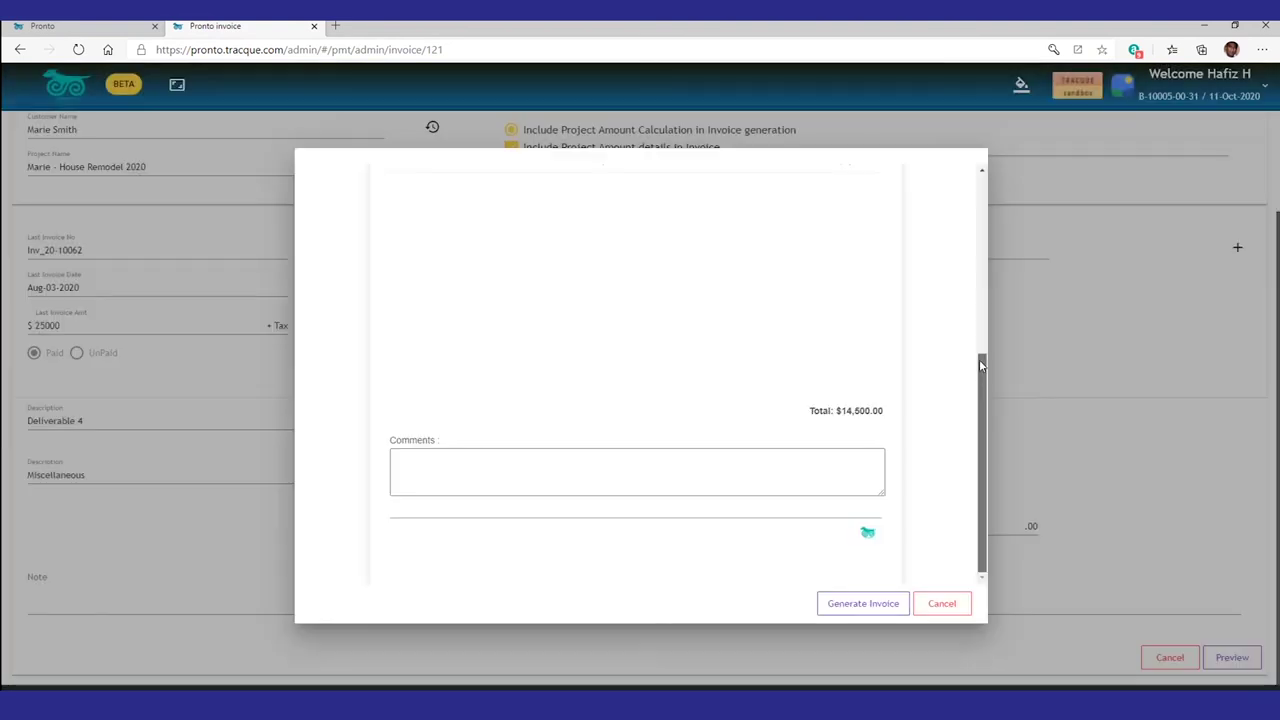
drag(982, 365, 1000, 186)
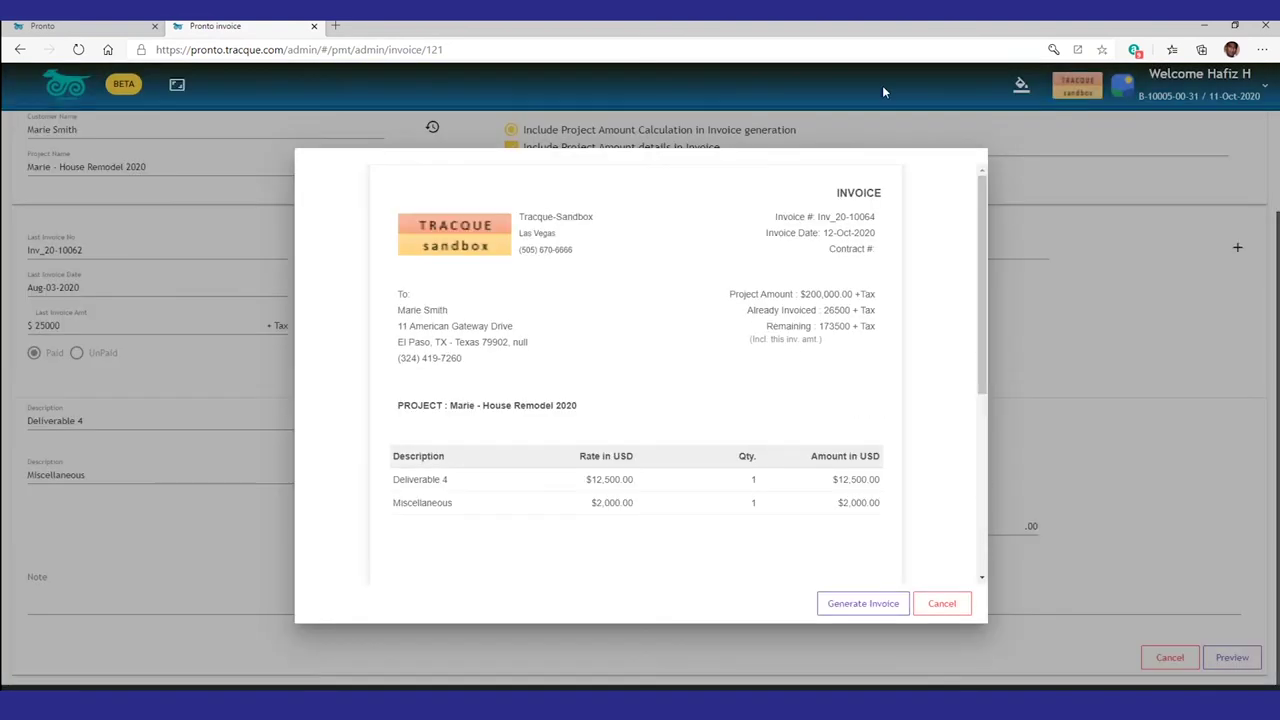
click(962, 606)
Step: Exclude the project amount calculation from invoice generation and check the result in the invoice preview
click(522, 172)
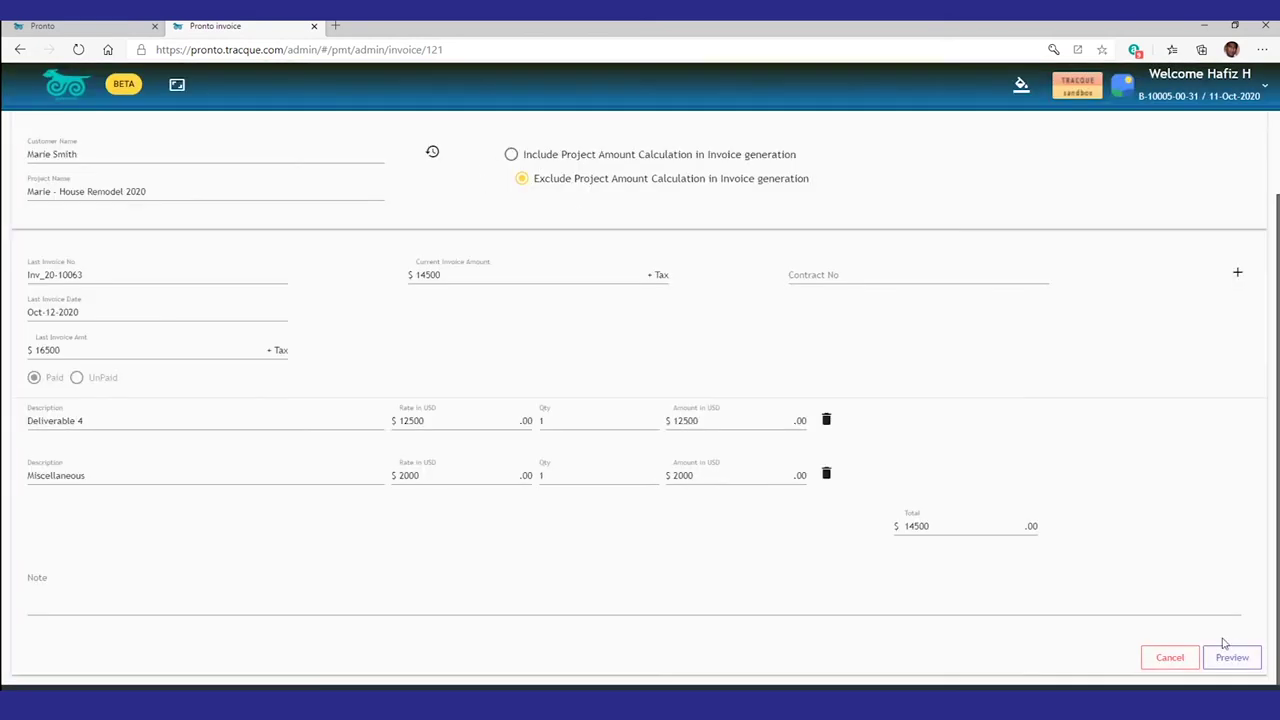
click(1228, 657)
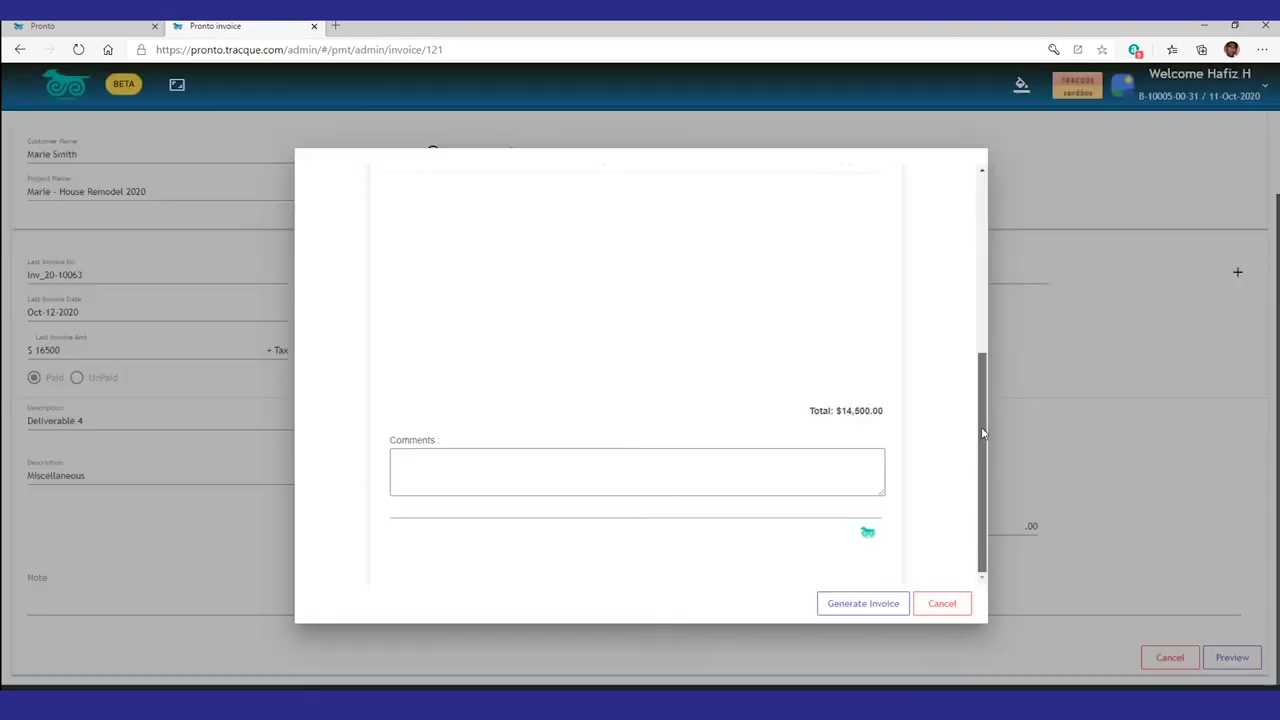
drag(981, 432, 998, 227)
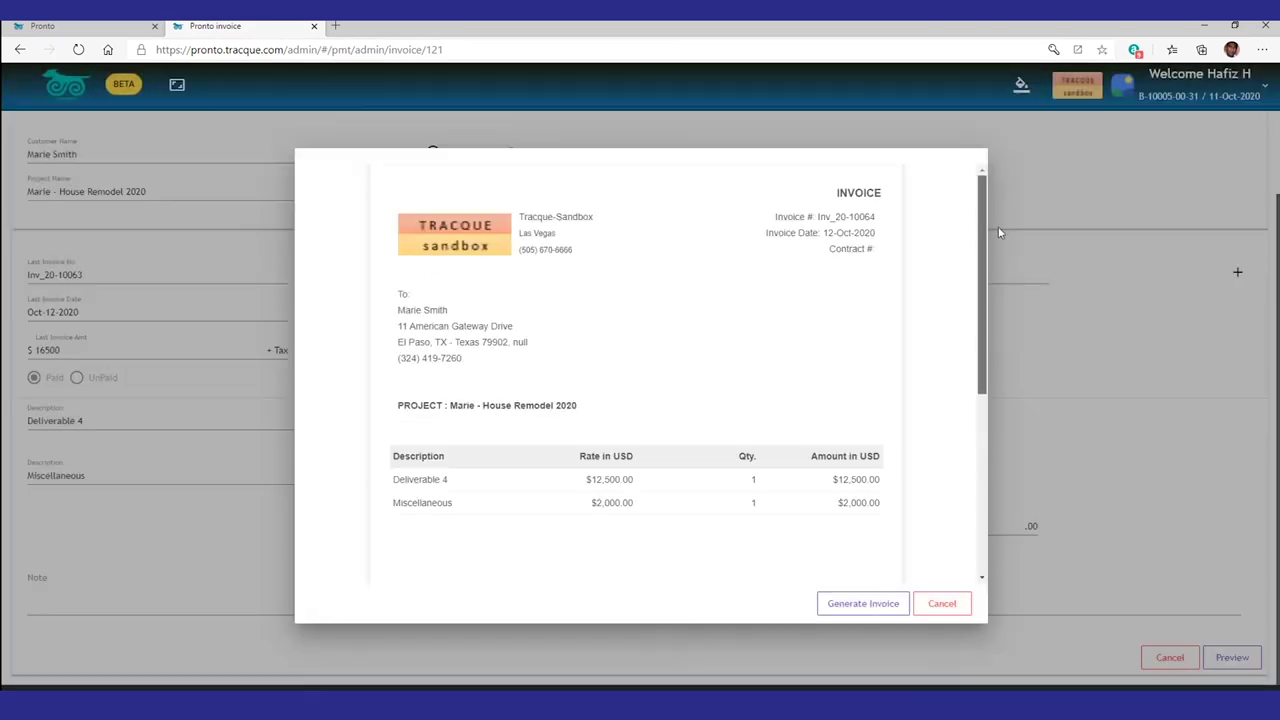
click(940, 604)
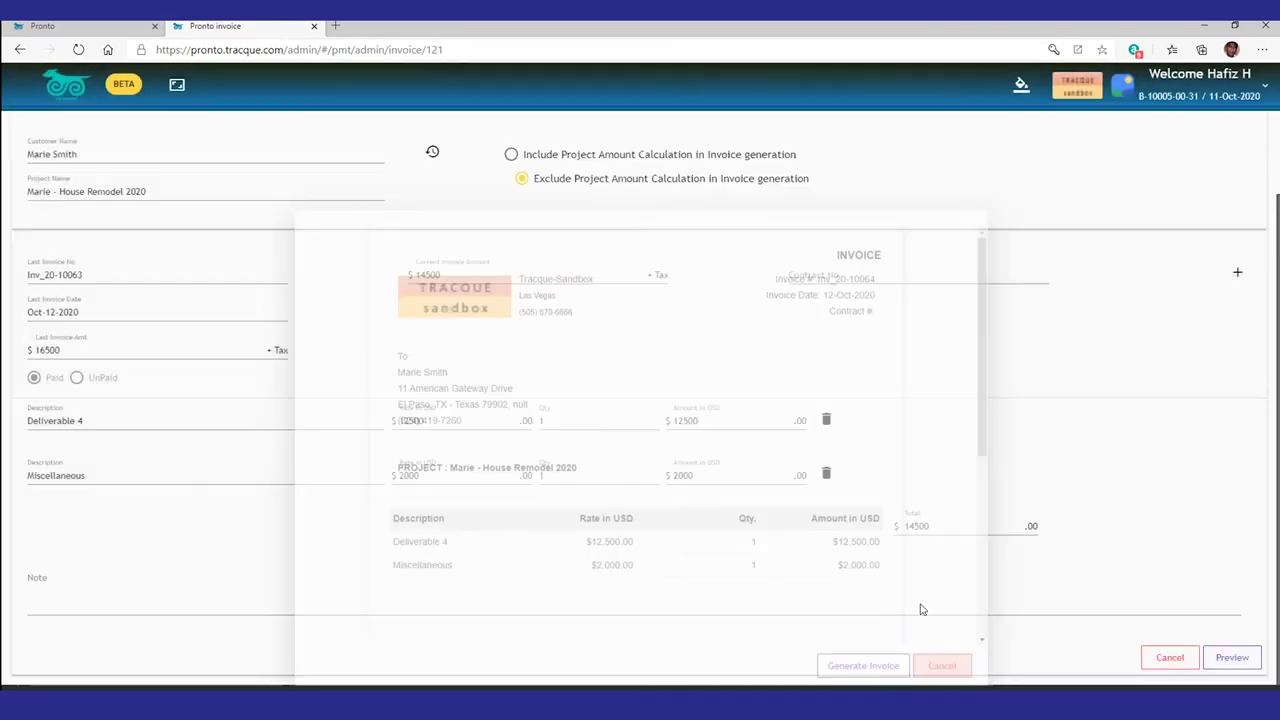
Step: Add the note "Payable upon receipt" to the invoice and check it in the preview
click(219, 587)
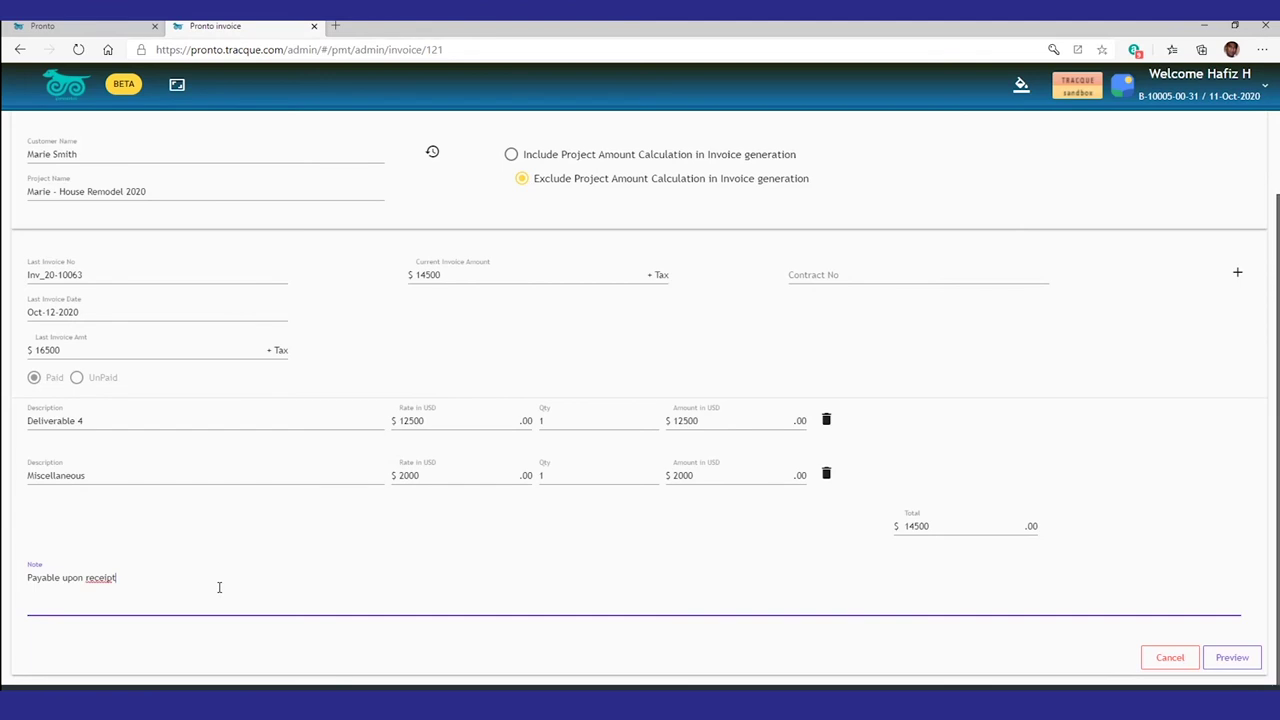
key(BackSpace)
text(t)
click(1236, 660)
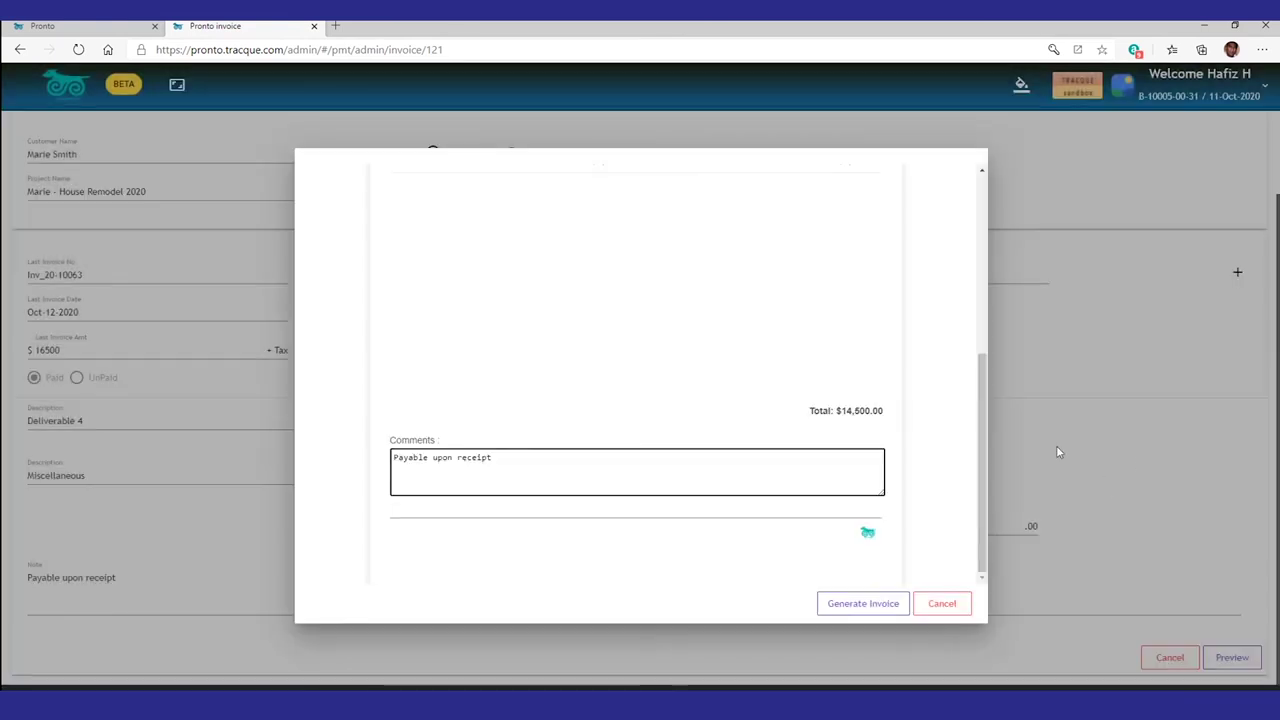
scroll(983, 420, up, 5)
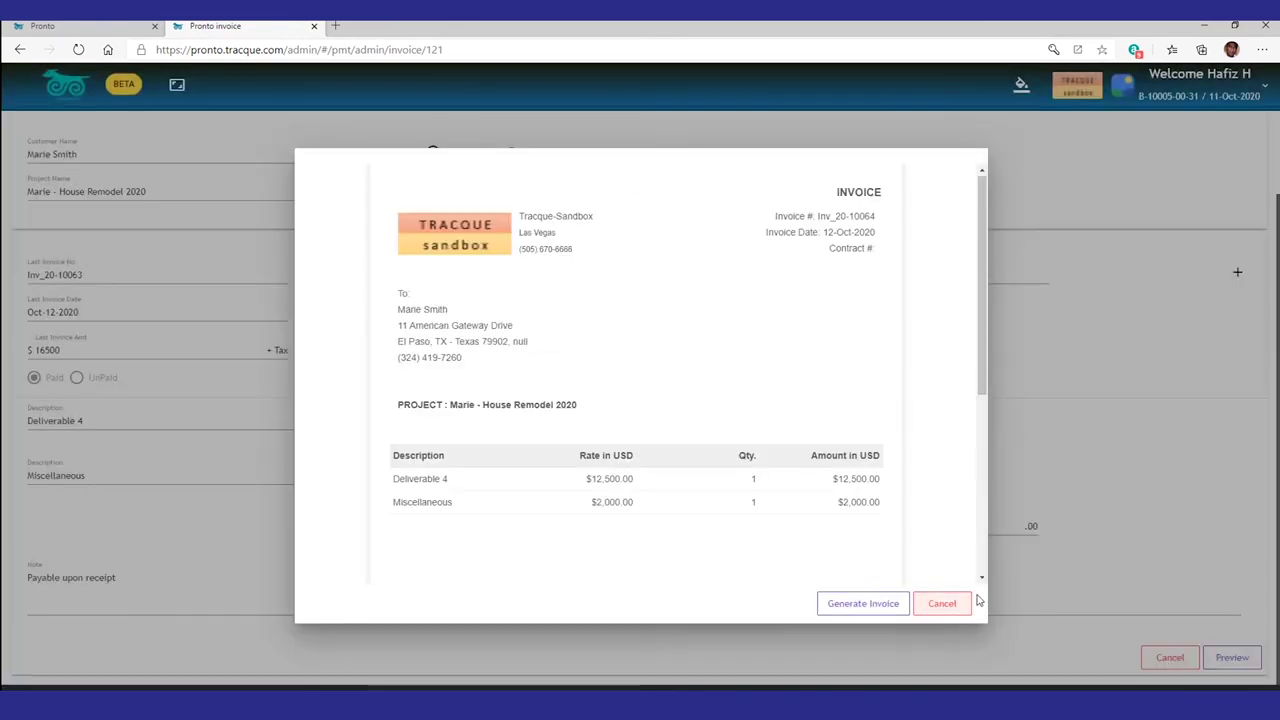
click(942, 604)
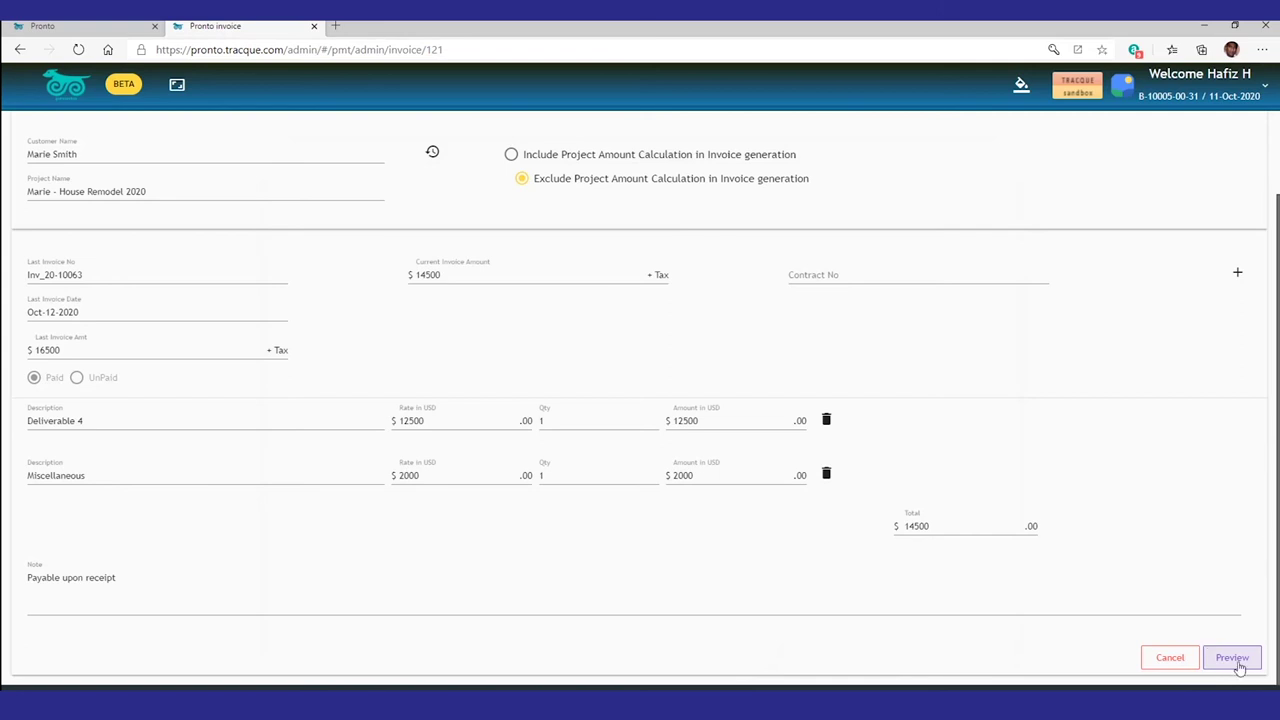
Step: Generate the invoice from its preview, and open the downloaded PDF to check it before closing it
click(1233, 658)
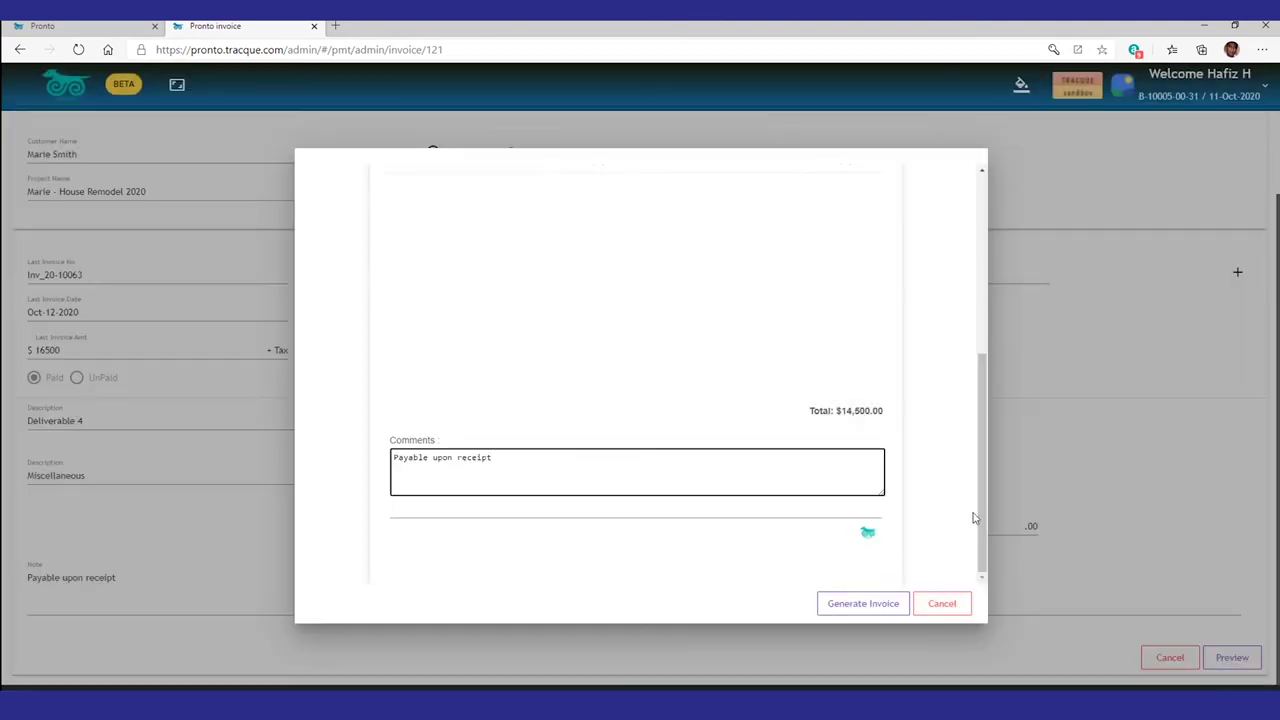
scroll(975, 518, up, 5)
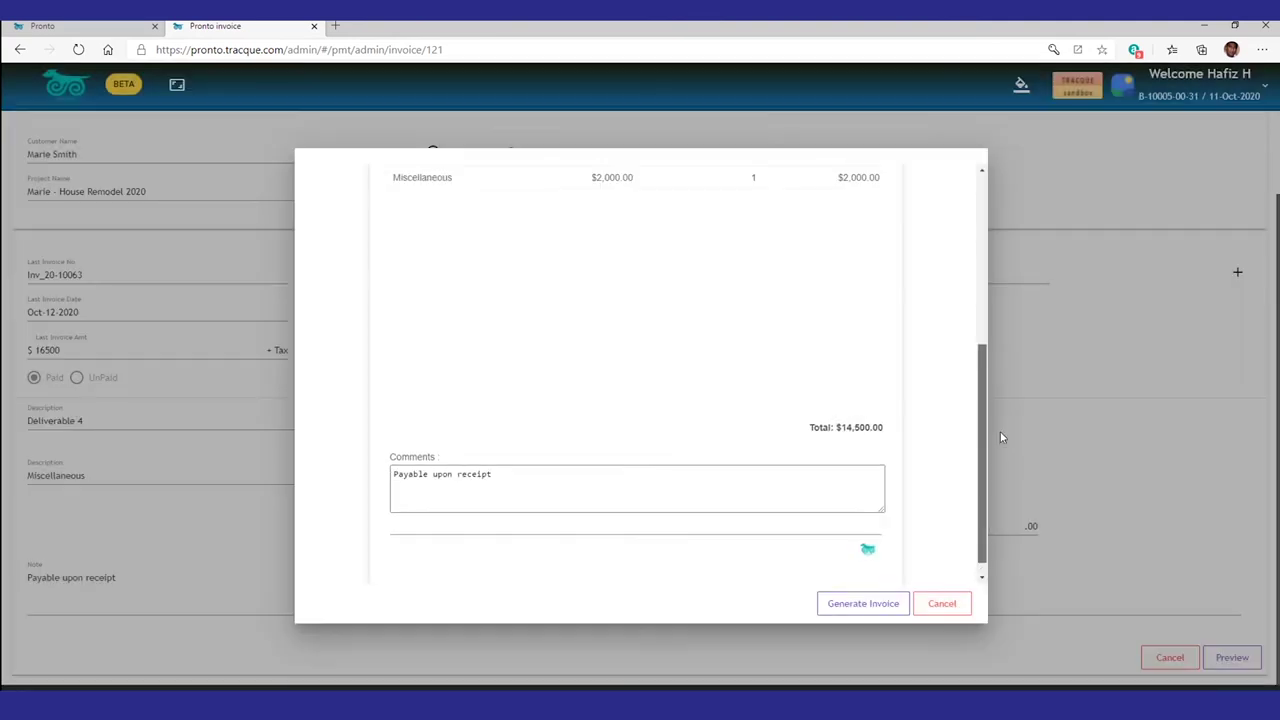
click(855, 610)
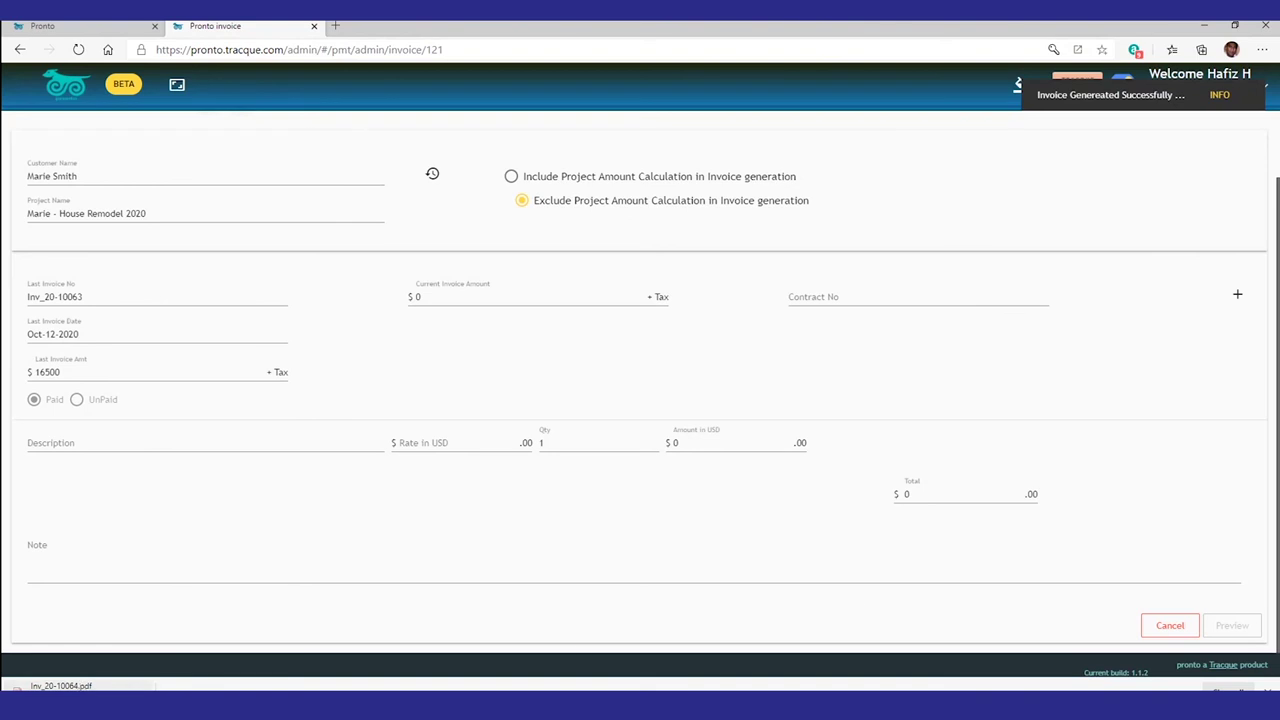
click(60, 686)
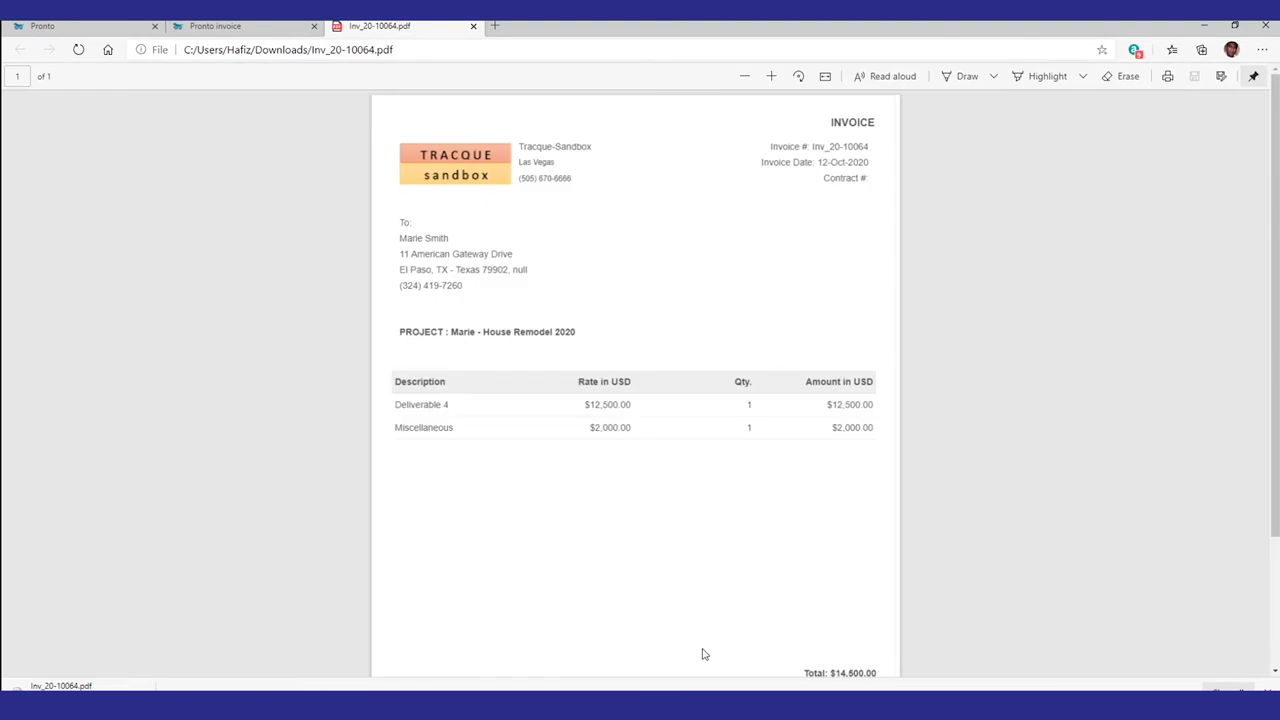
click(472, 27)
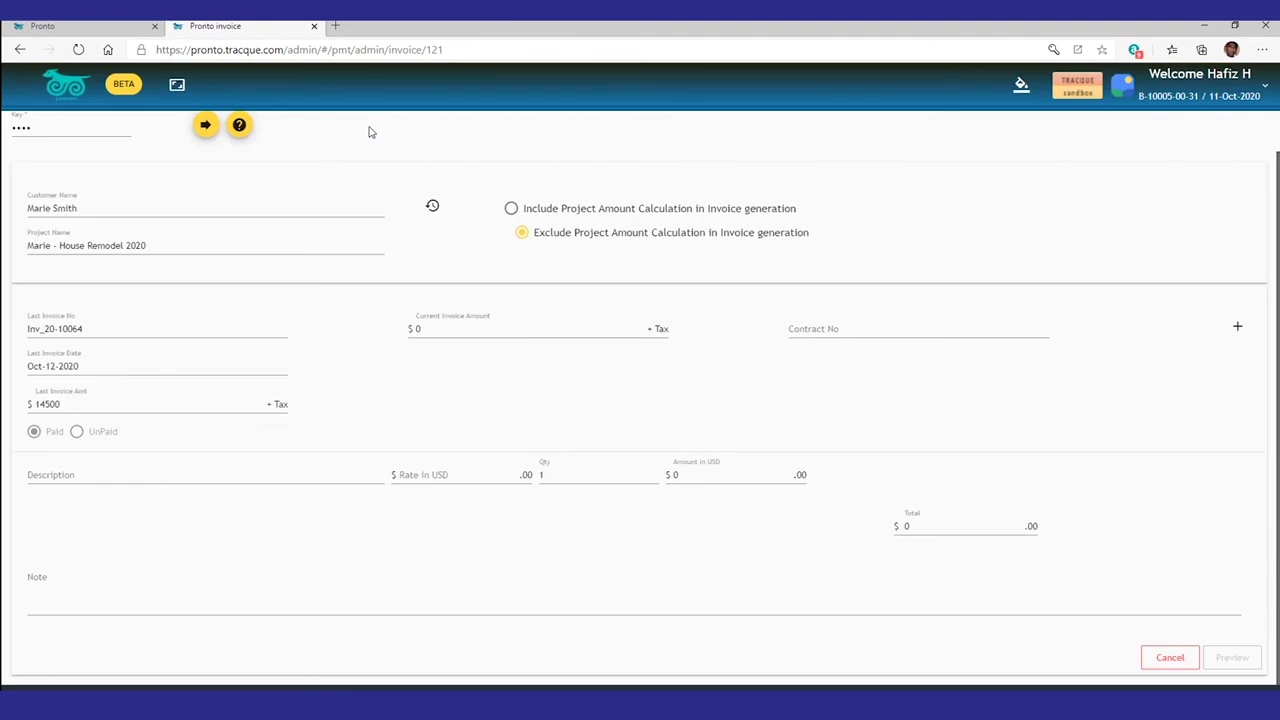
Step: Open the project's invoice history, check the payment status of invoice Inv_20-10063 and view its contents
click(432, 205)
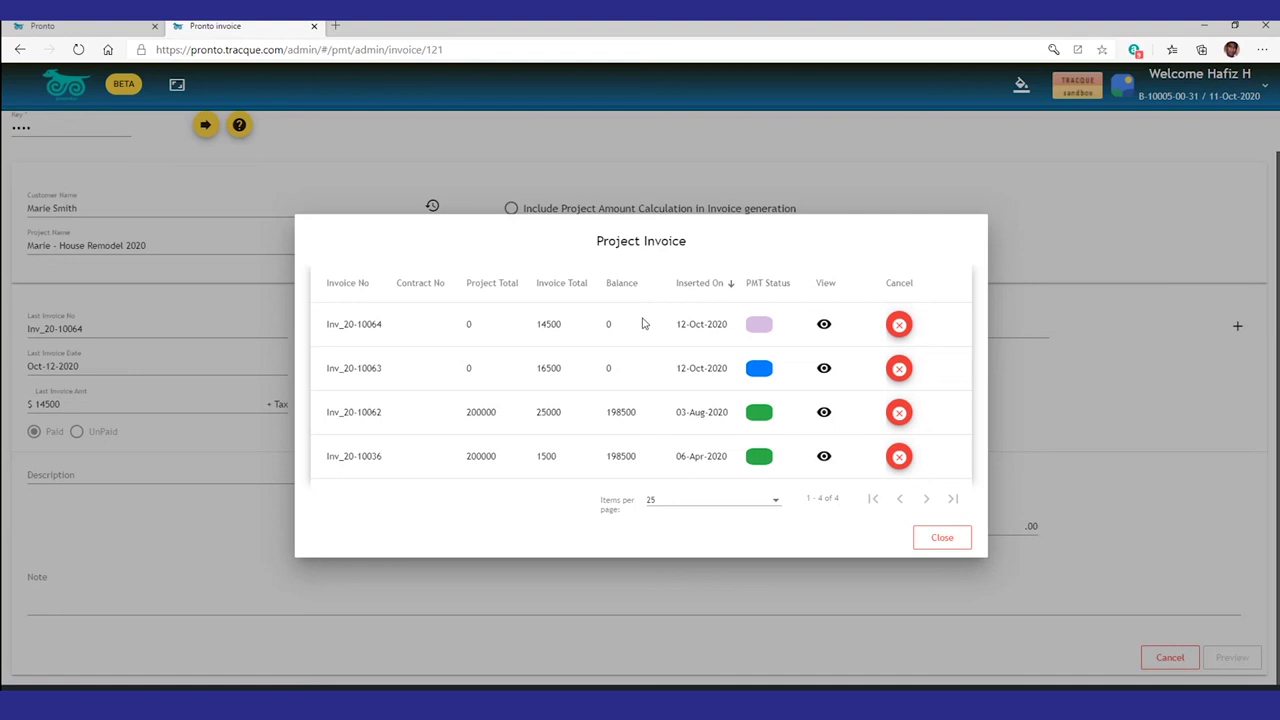
mouse_move(757, 372)
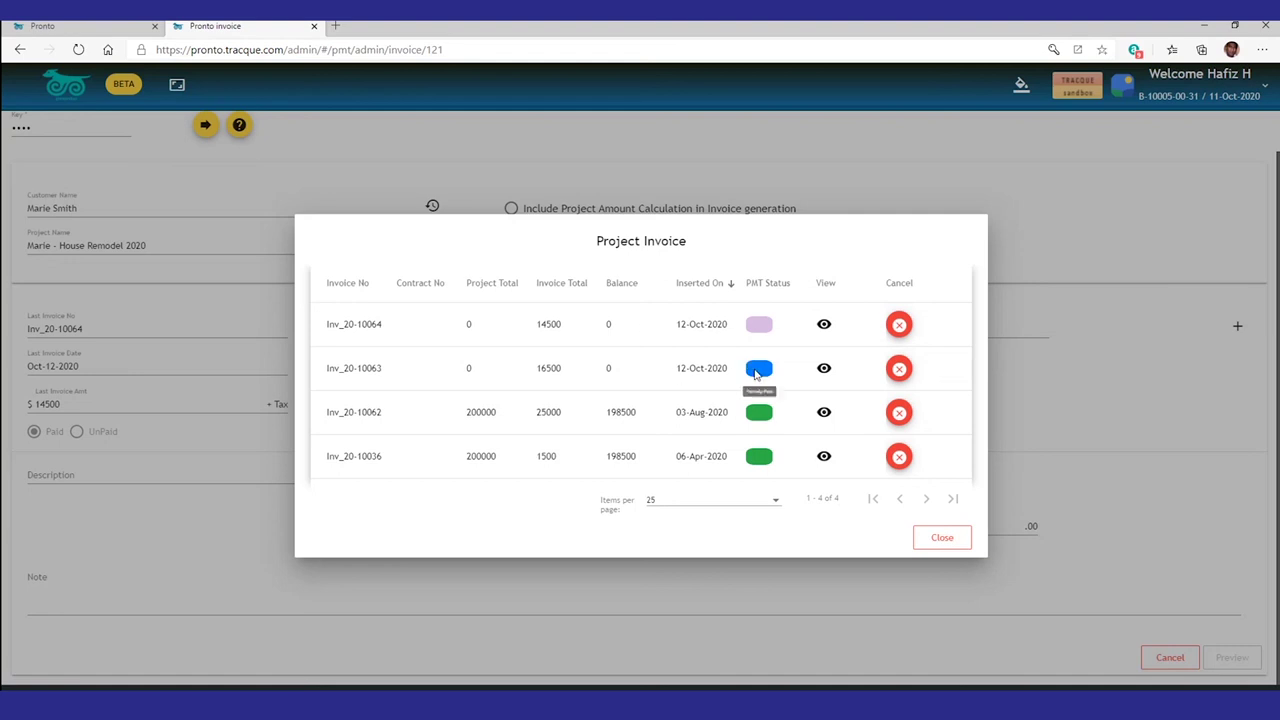
click(823, 370)
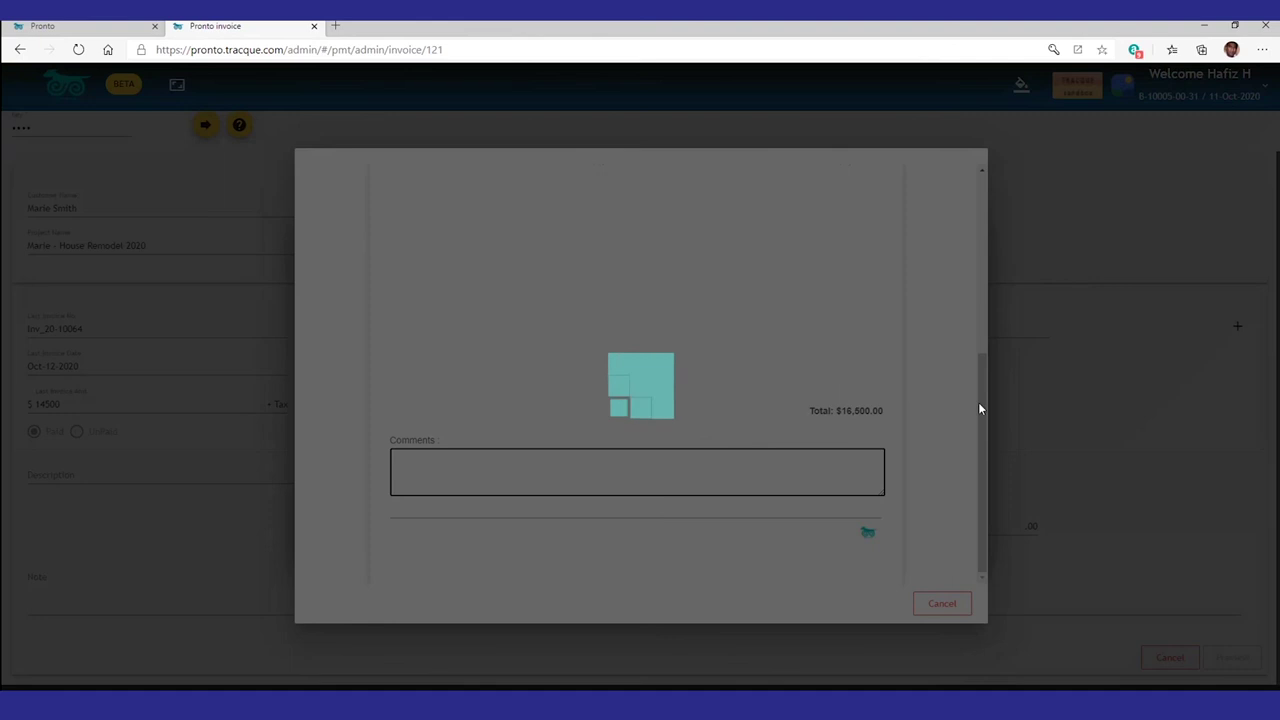
scroll(982, 258, up, 3)
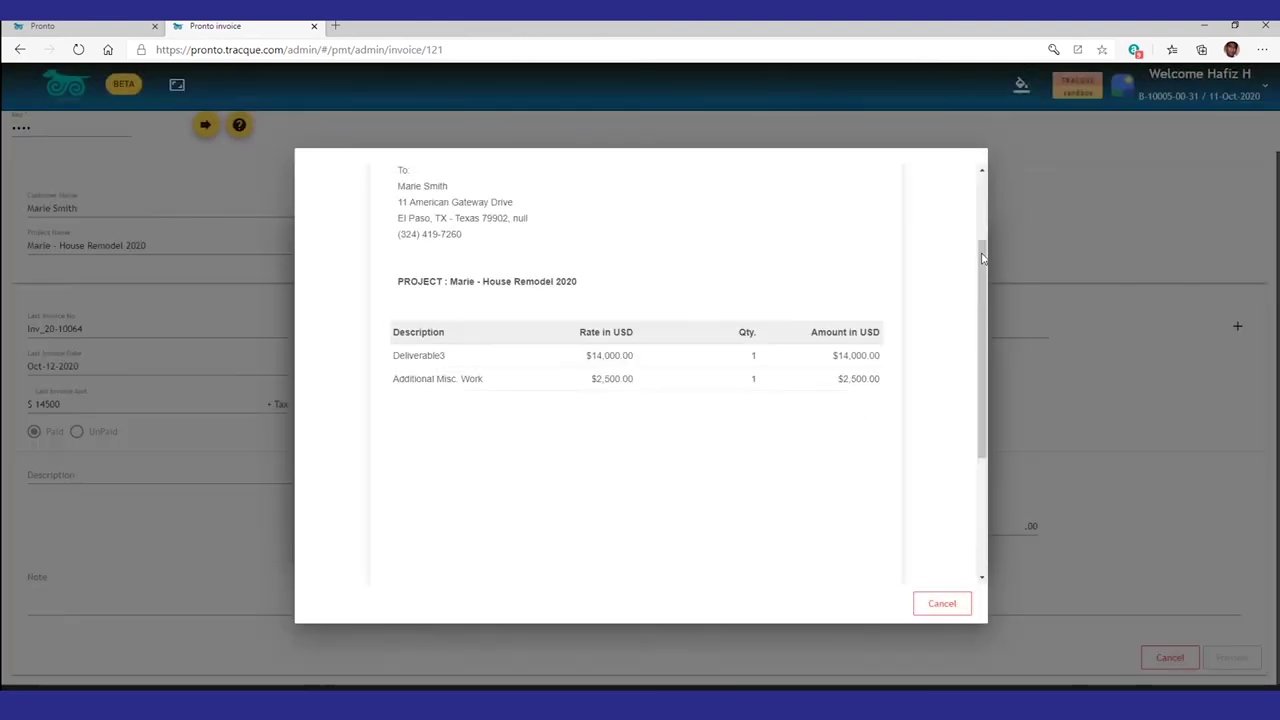
click(946, 605)
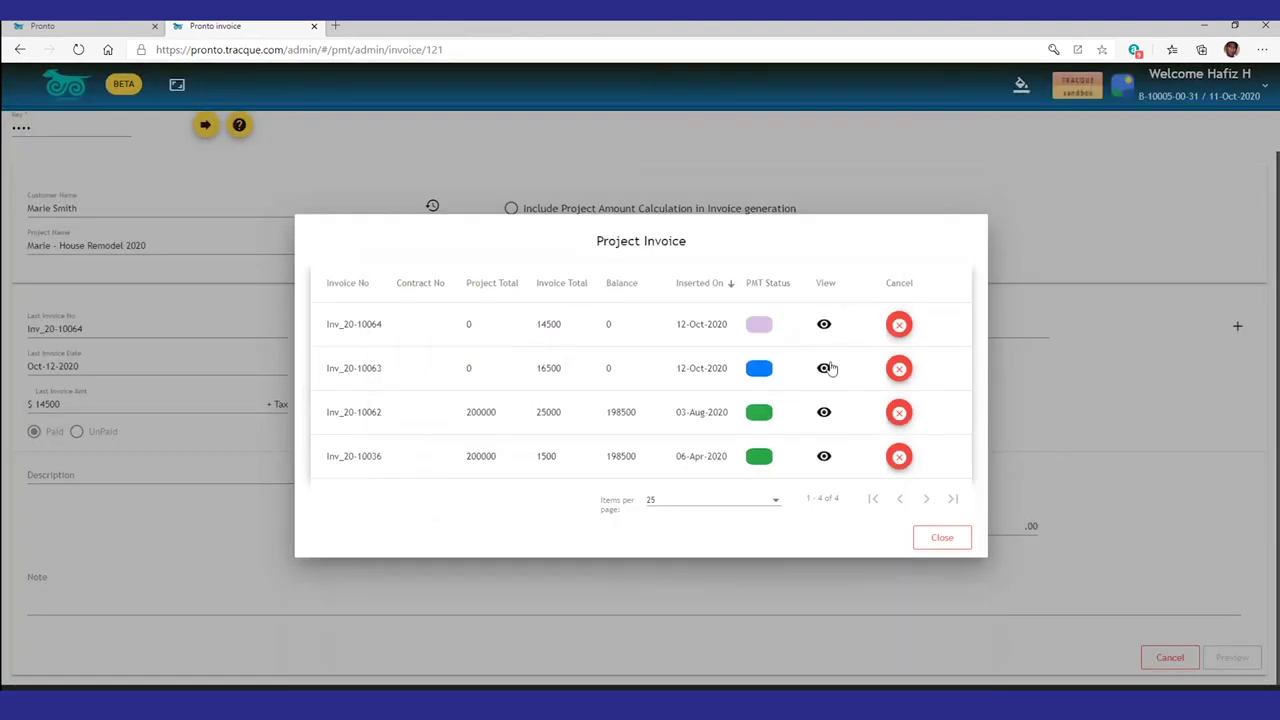
Step: Record a payment of 6500 in the payment history of invoice Inv_20-10063 and save it
click(765, 369)
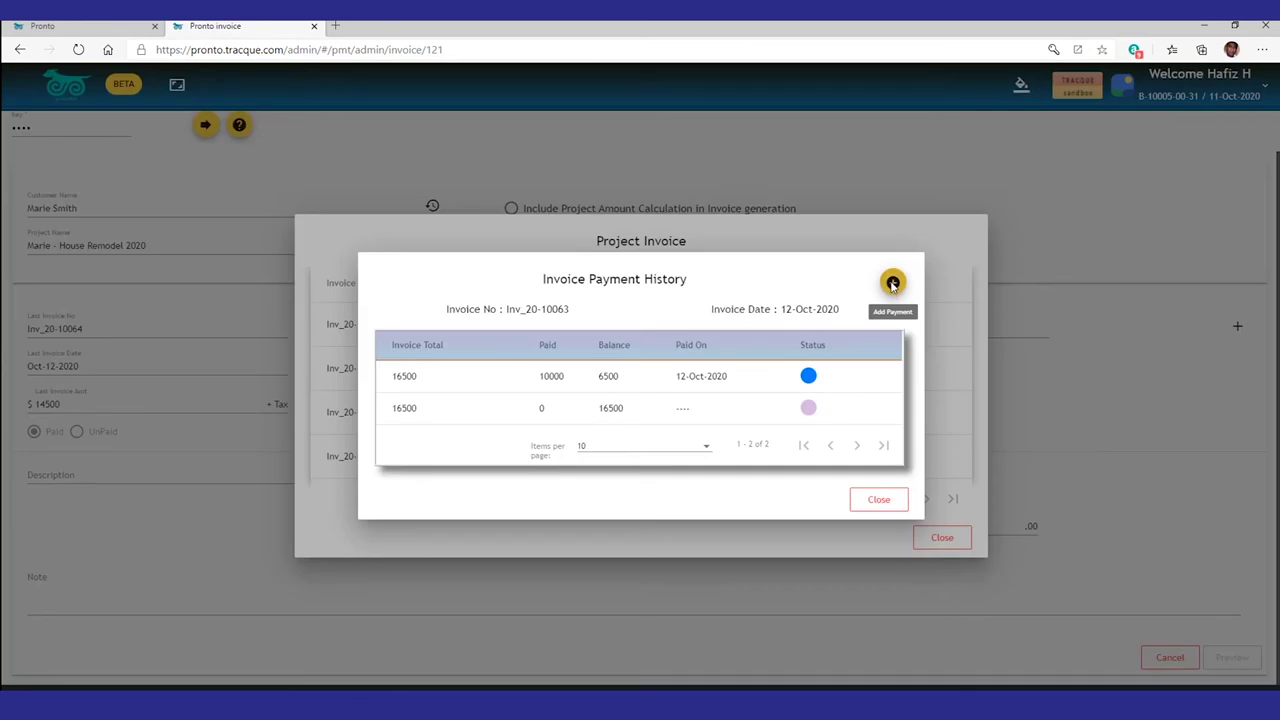
click(893, 284)
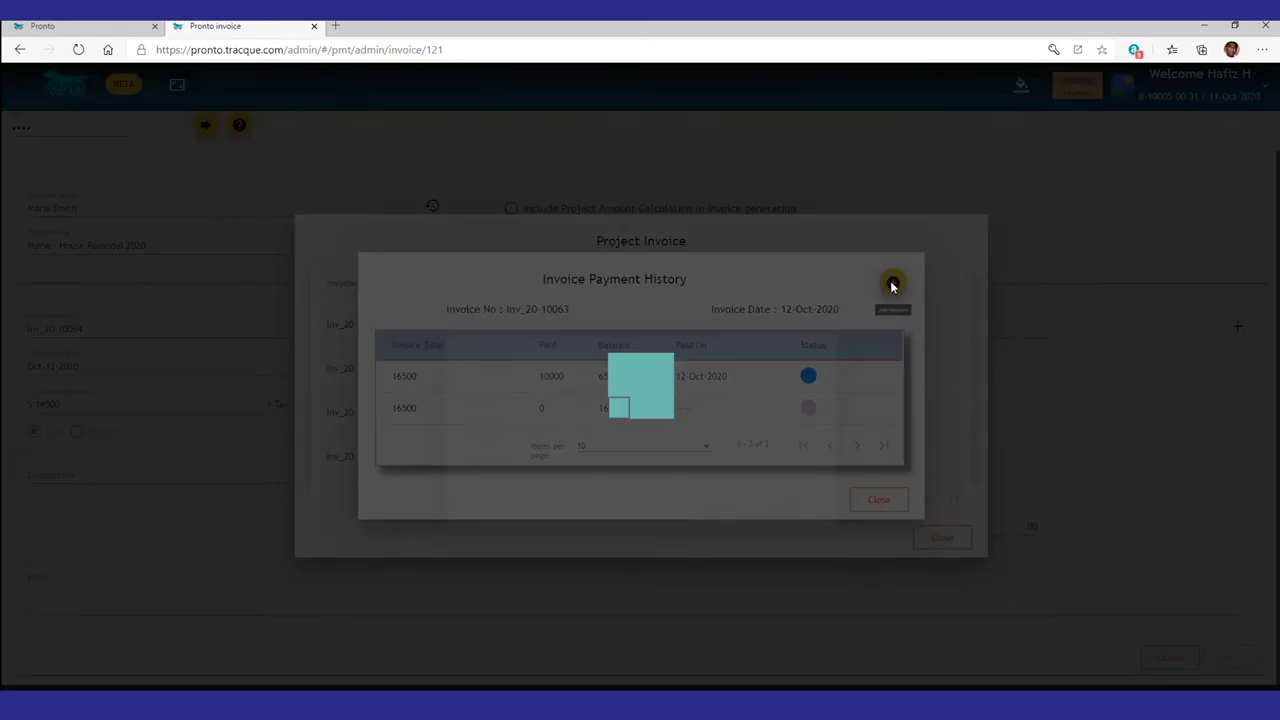
click(702, 313)
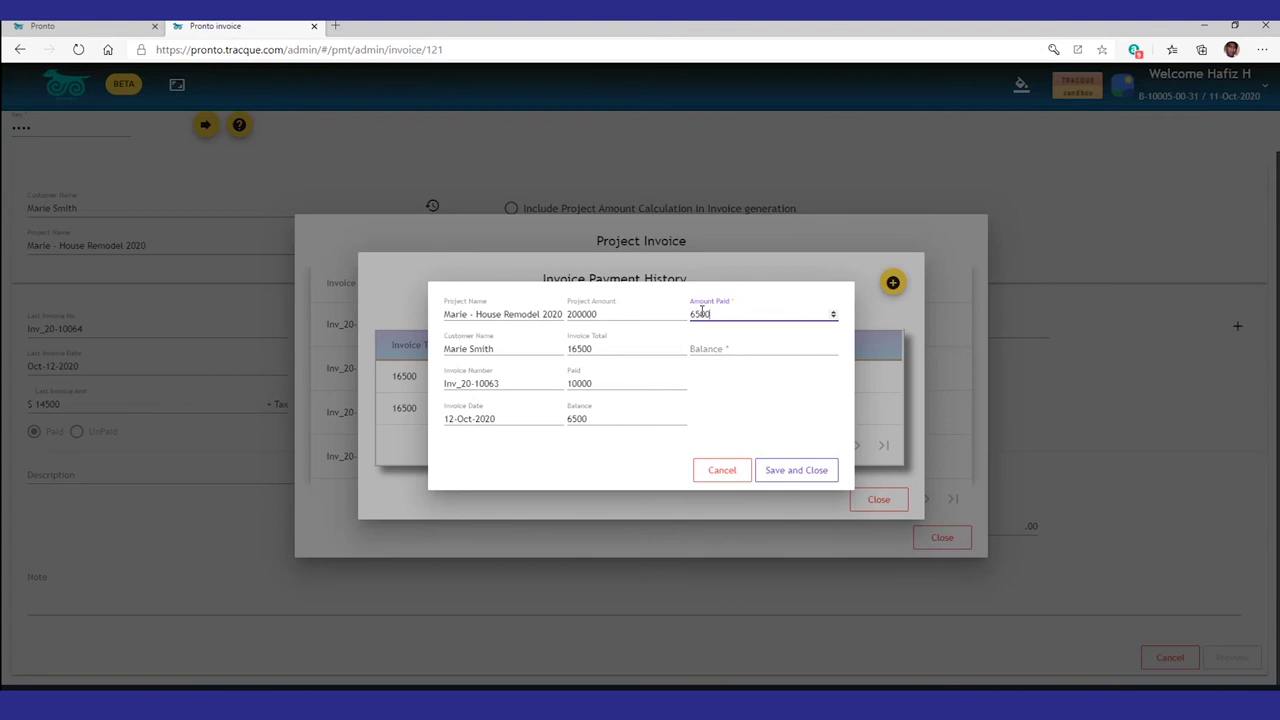
text(6500)
key(Tab)
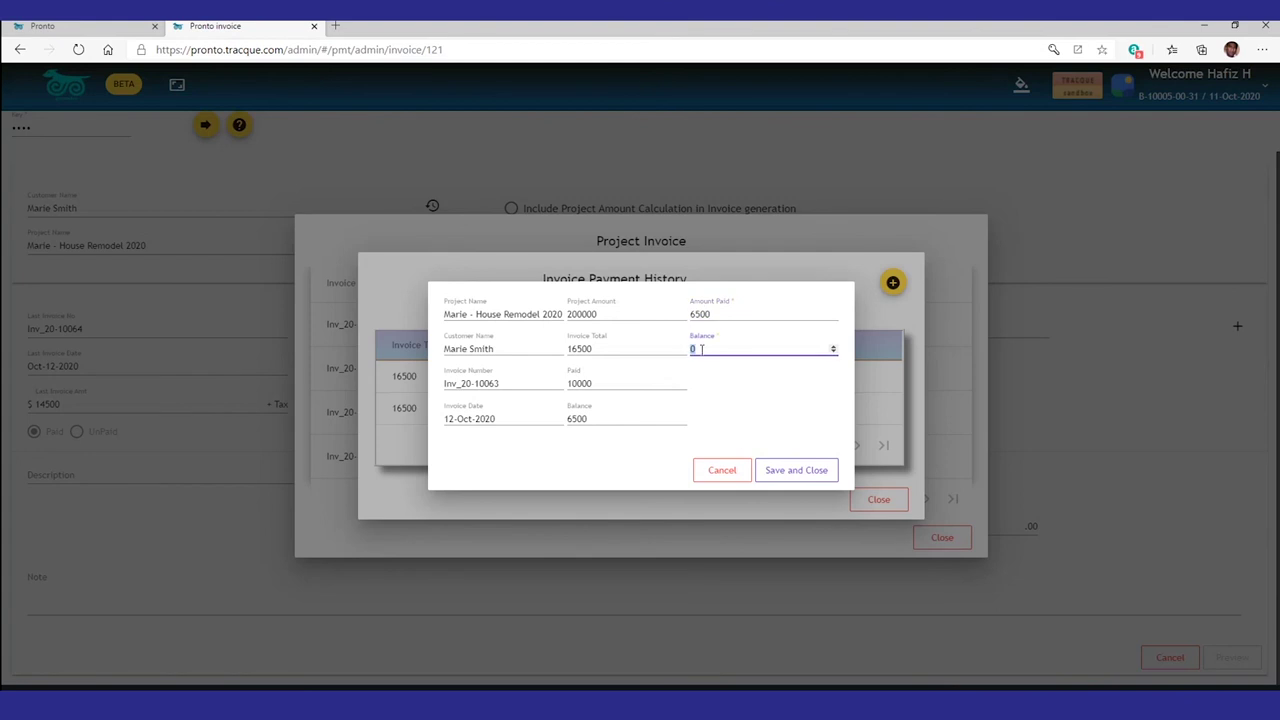
click(775, 470)
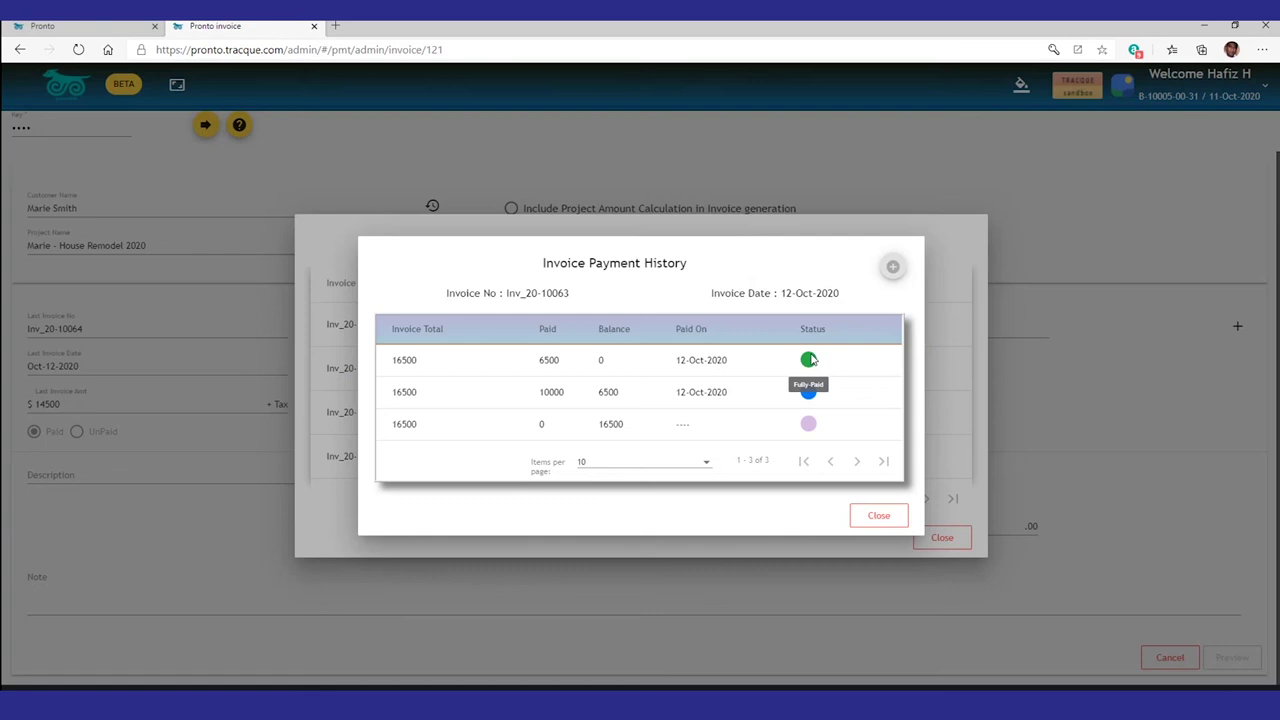
Step: Close the invoice payment history and the project invoice history, and open the administration invoice list
click(874, 520)
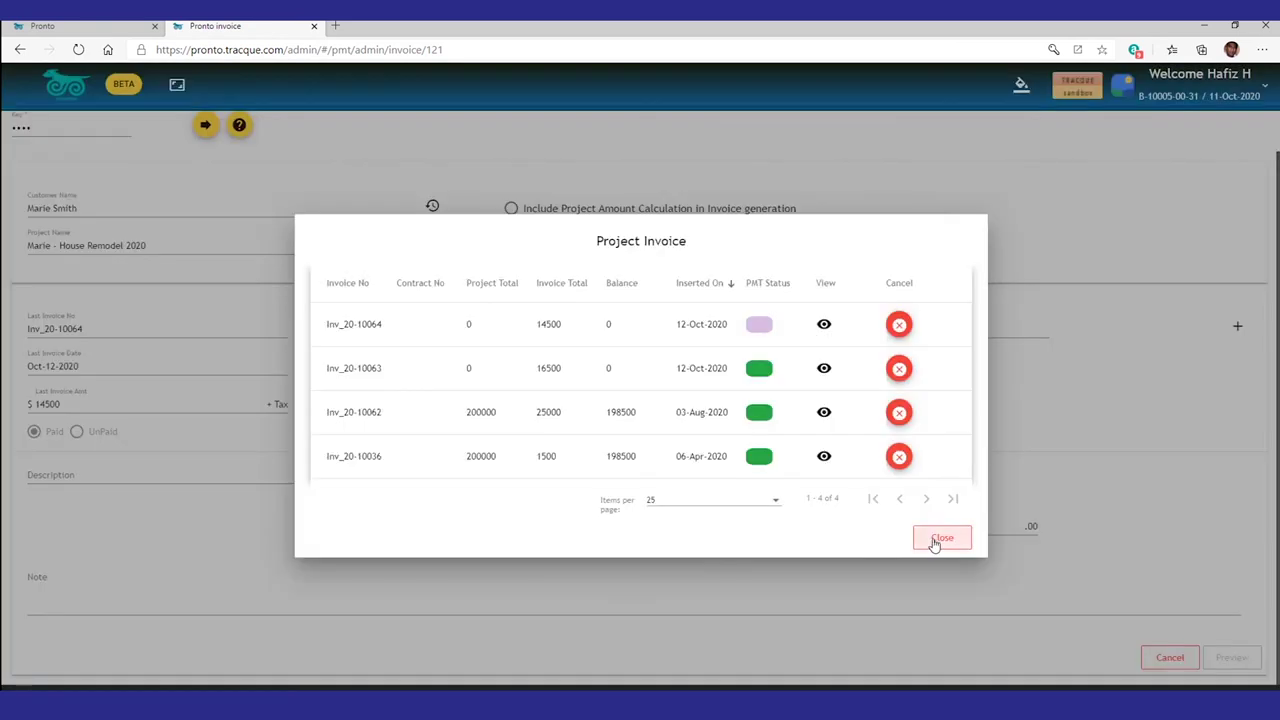
click(939, 539)
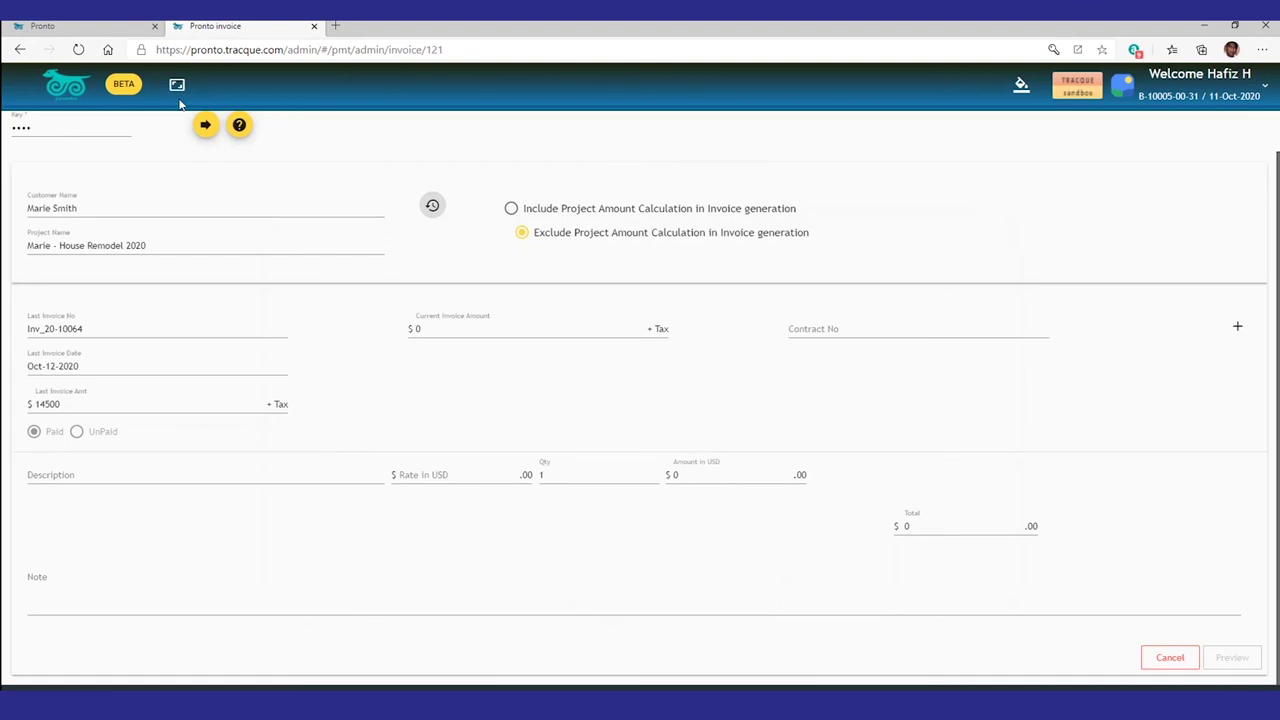
click(177, 86)
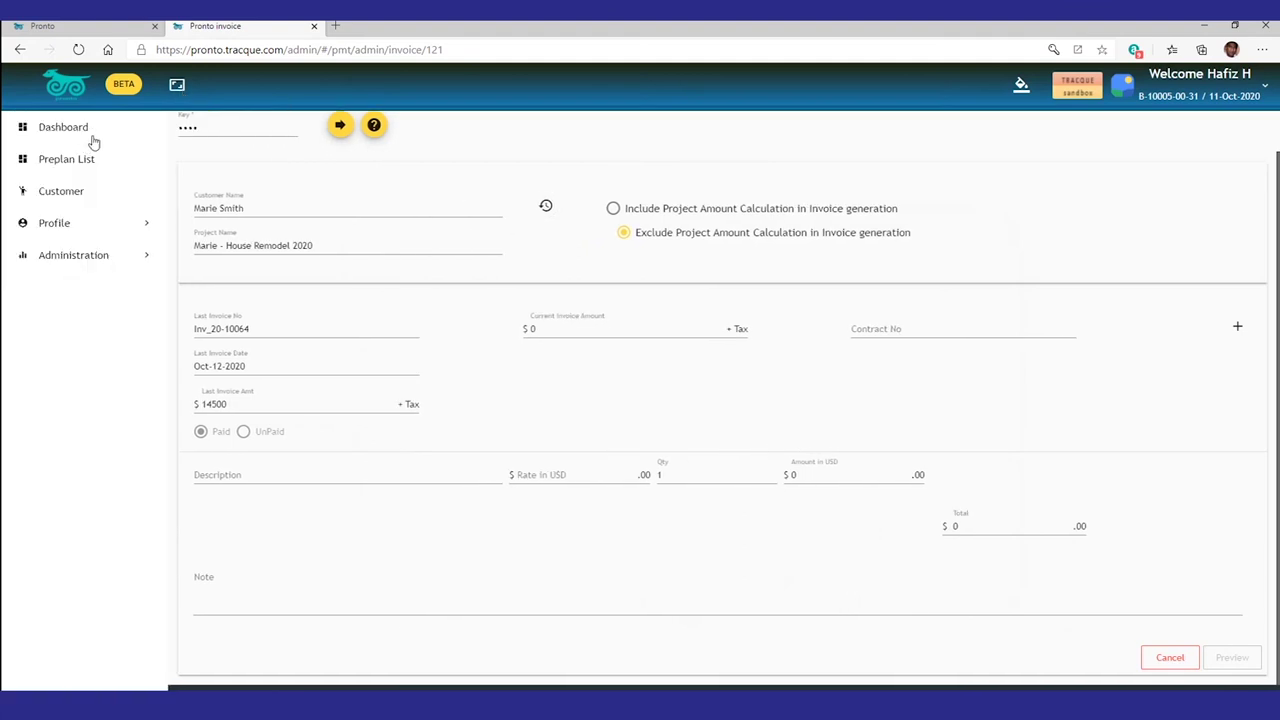
click(78, 258)
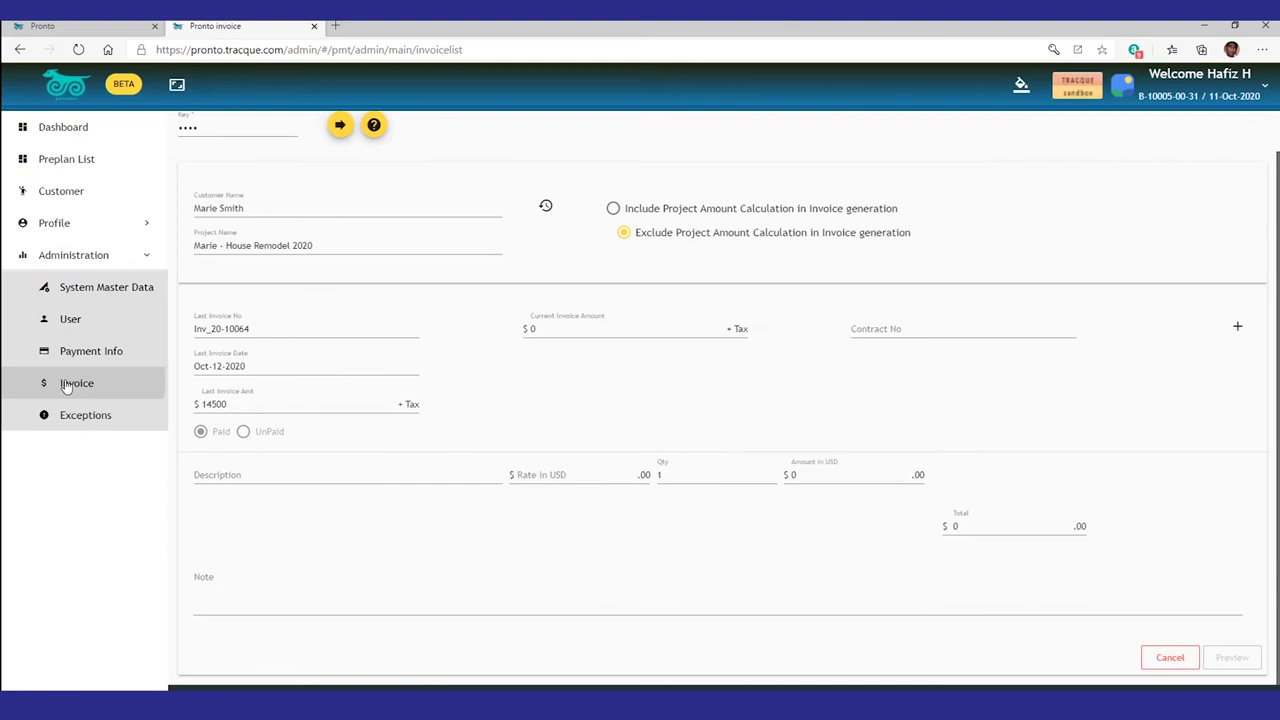
click(112, 498)
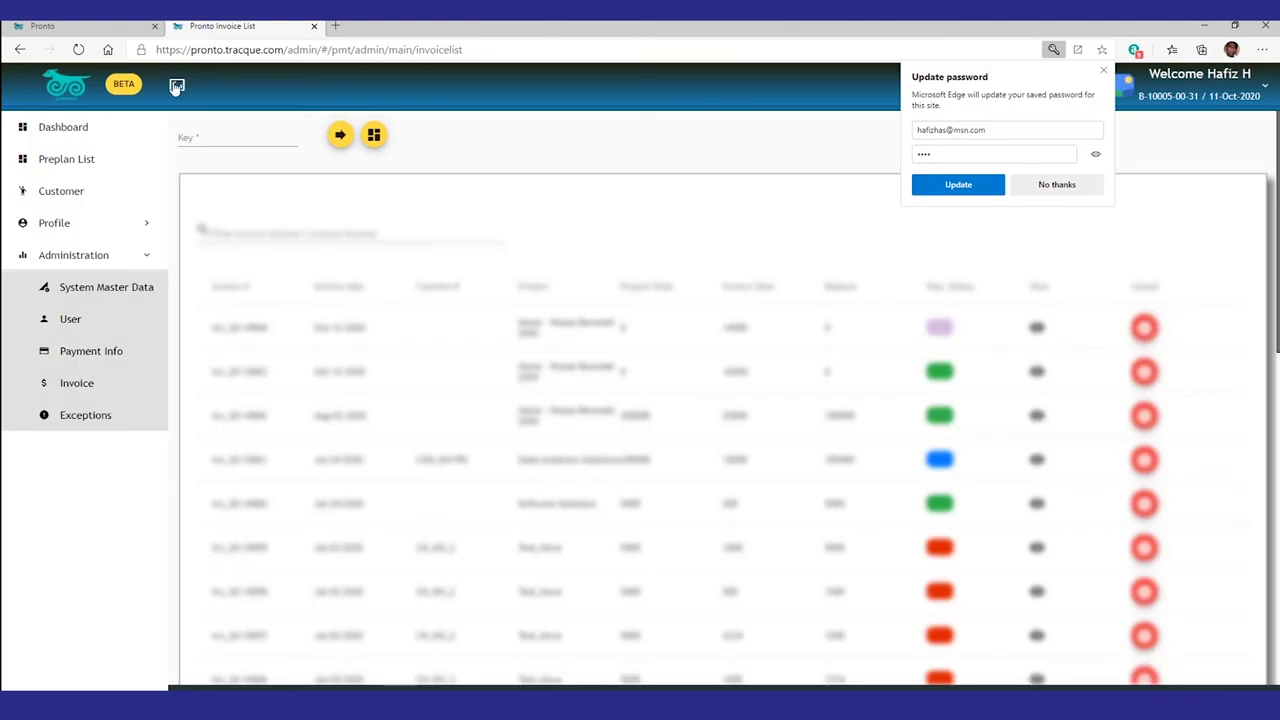
Step: Enter the access key to unlock the invoice list across the full page width, and look through its entries
click(176, 84)
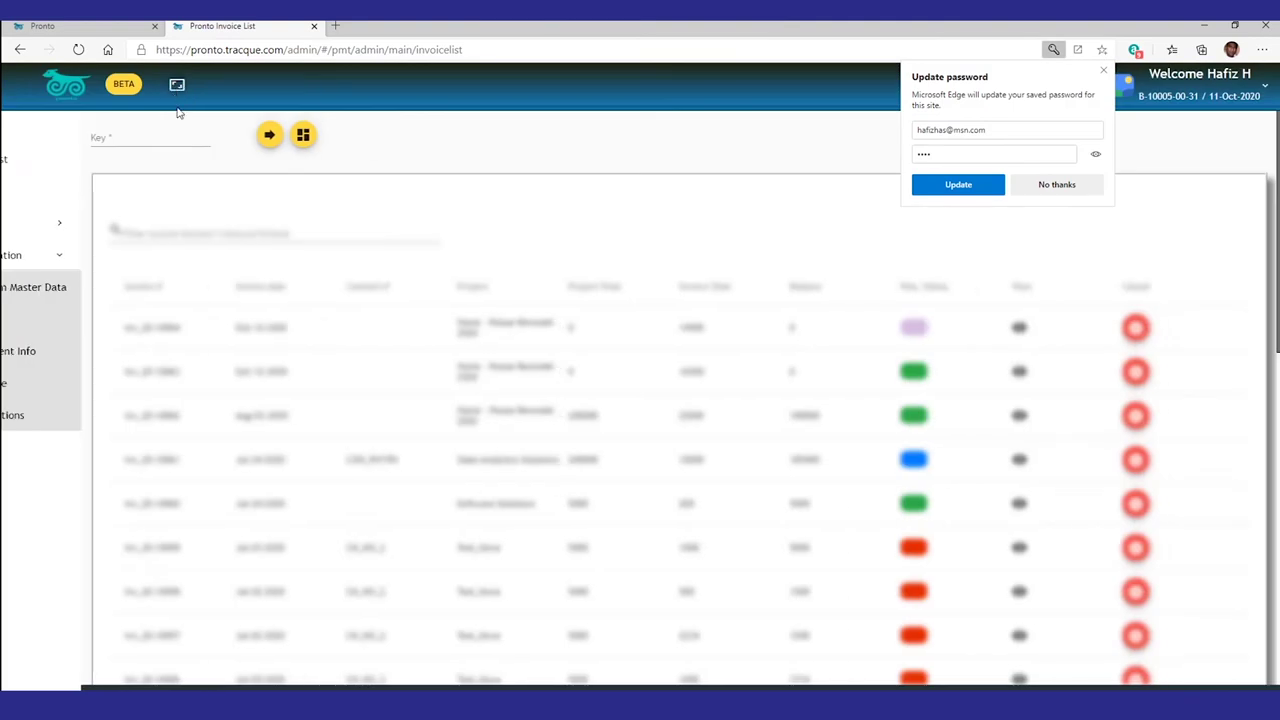
click(100, 137)
text(.)
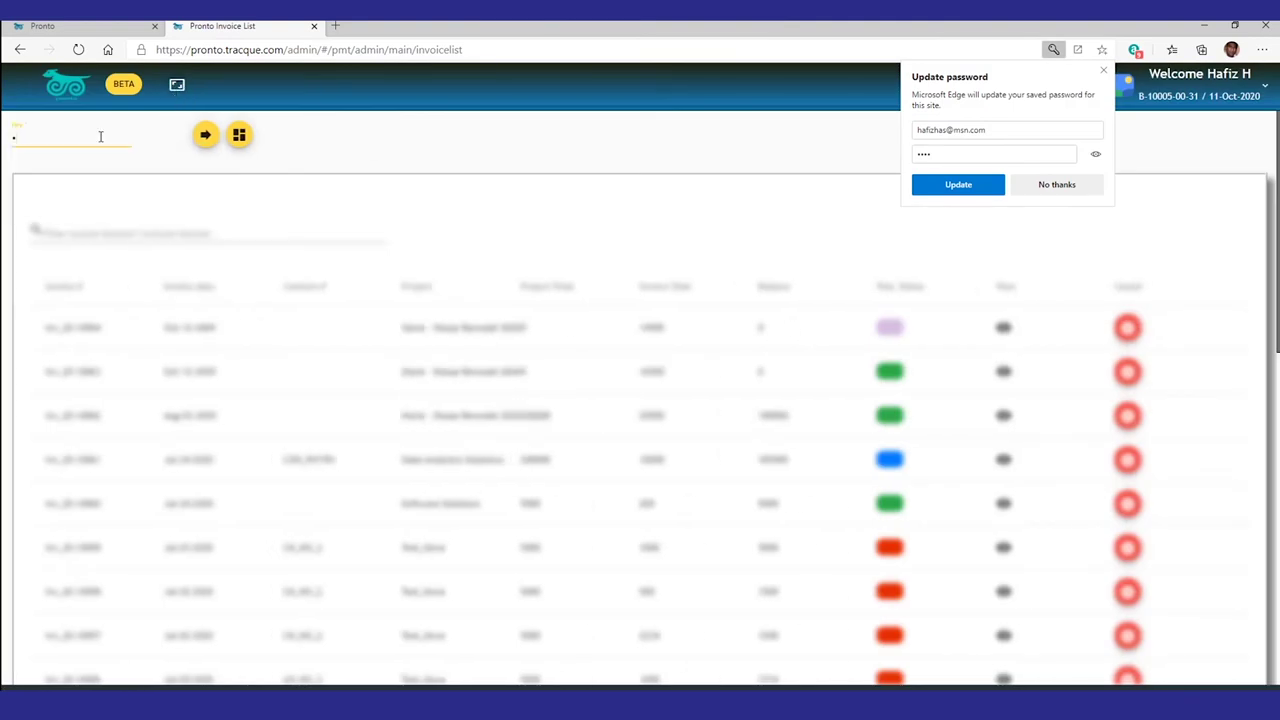
click(203, 134)
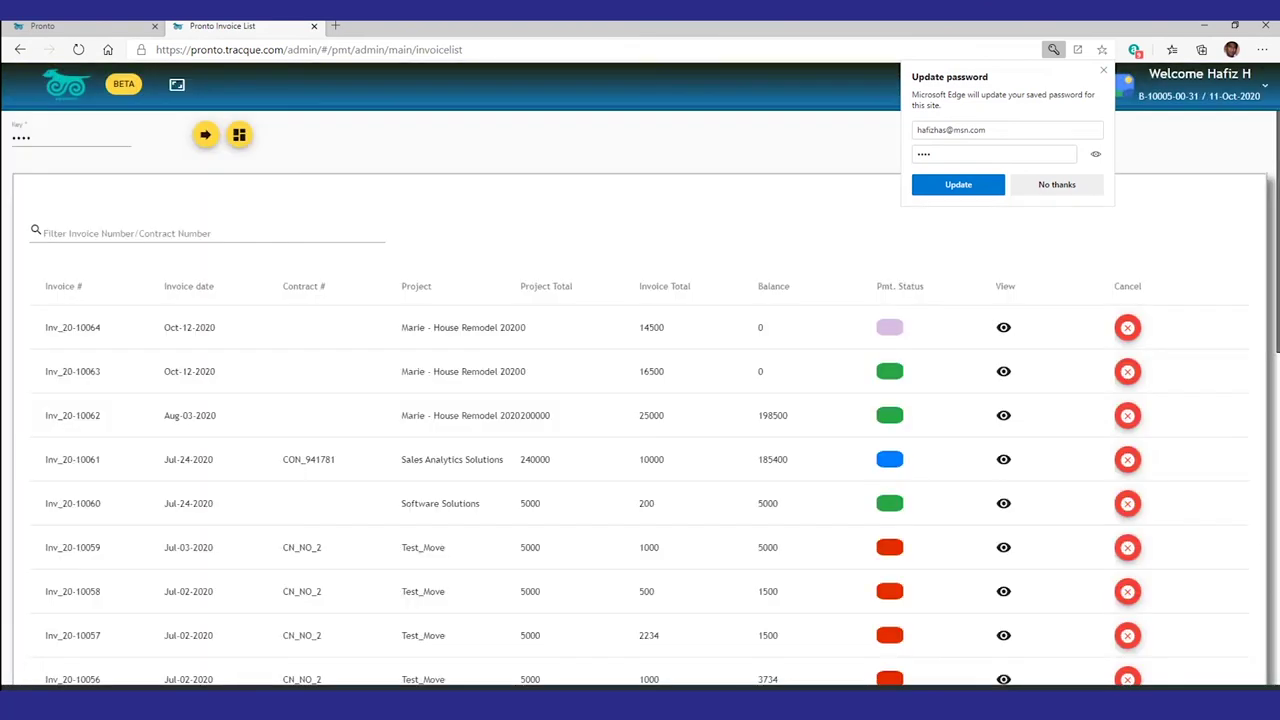
scroll(640, 400, down, 7)
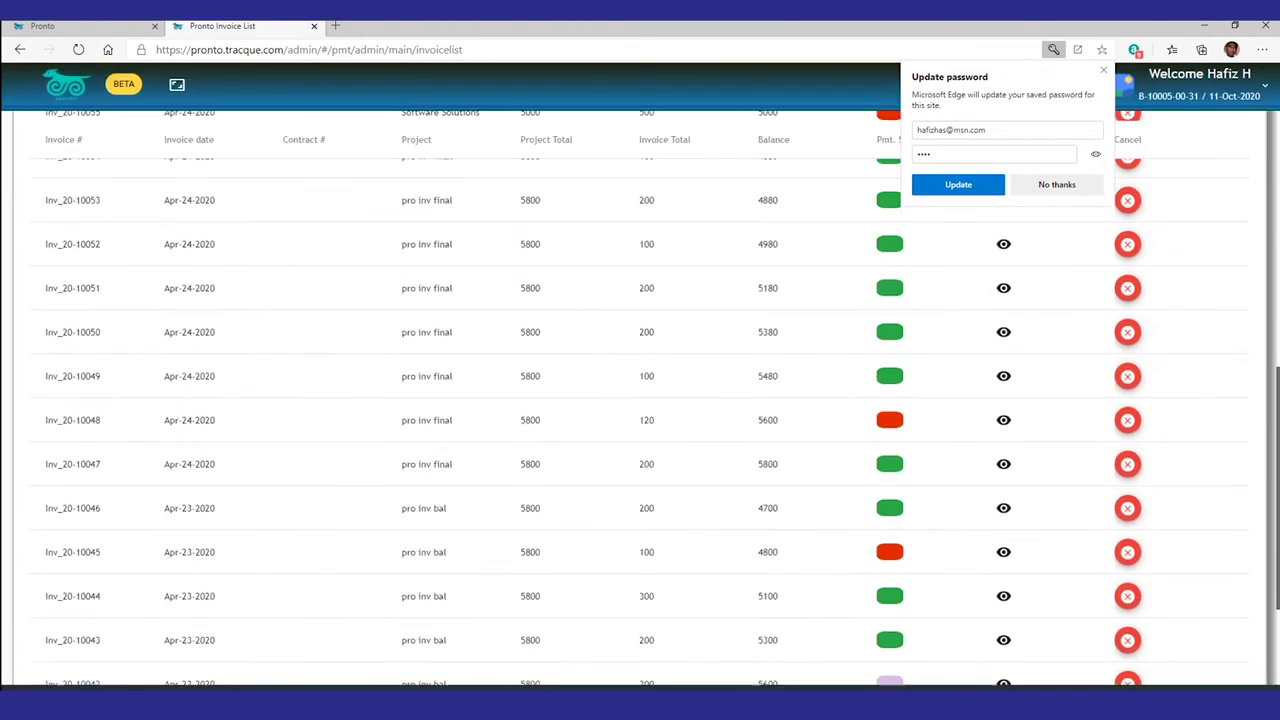
scroll(640, 400, up, 8)
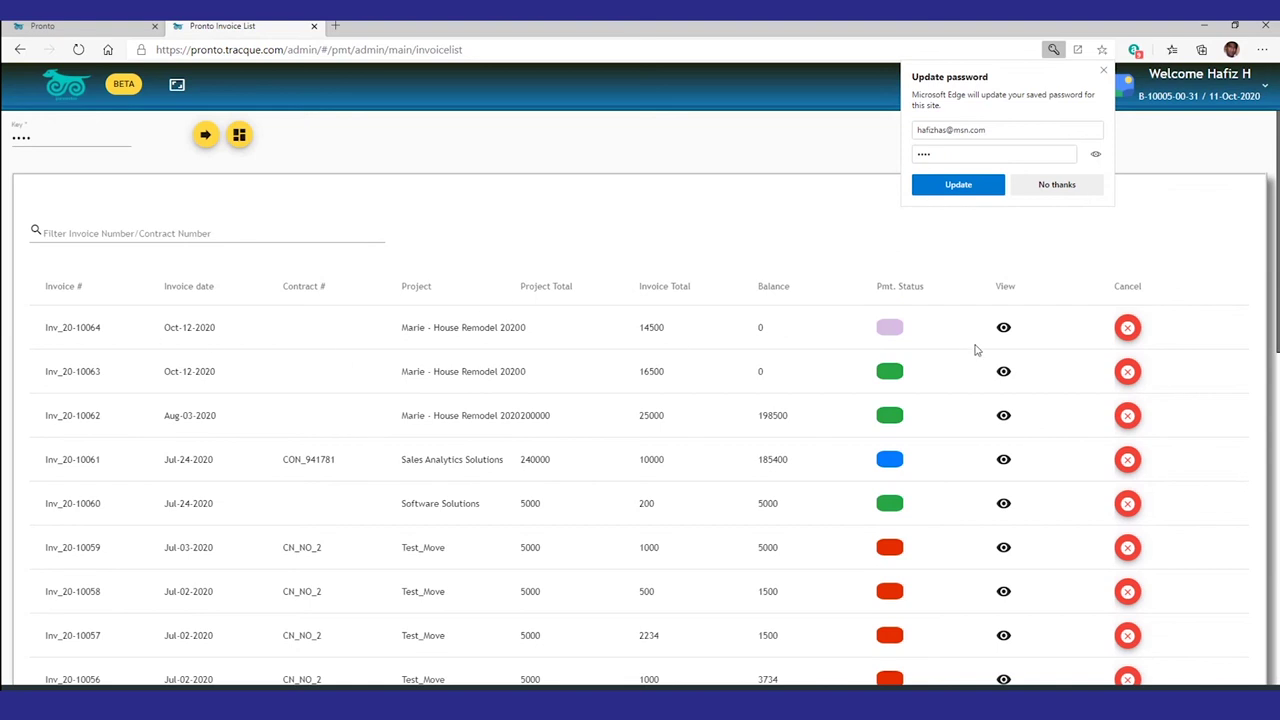
Step: View the contents of invoice Inv_20-10064 from the list, dismissing the browser's password update prompt, and close the invoice
click(1004, 328)
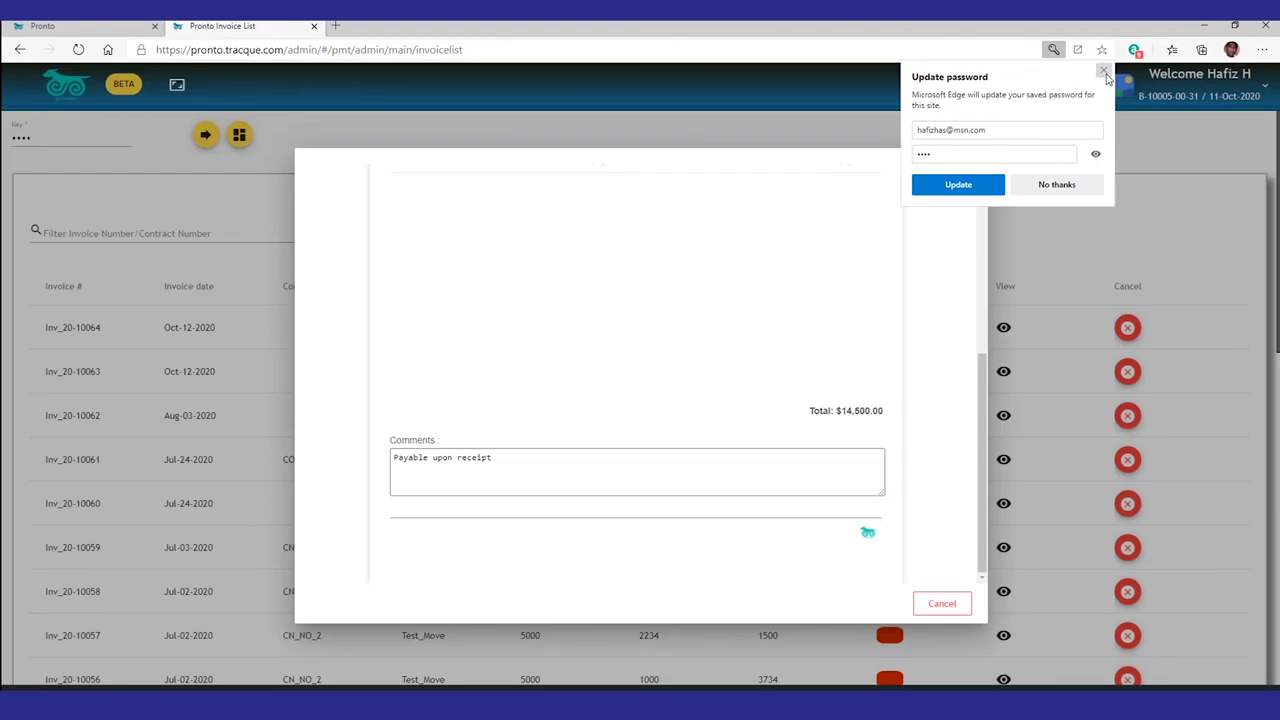
click(1104, 73)
scroll(977, 263, up, 5)
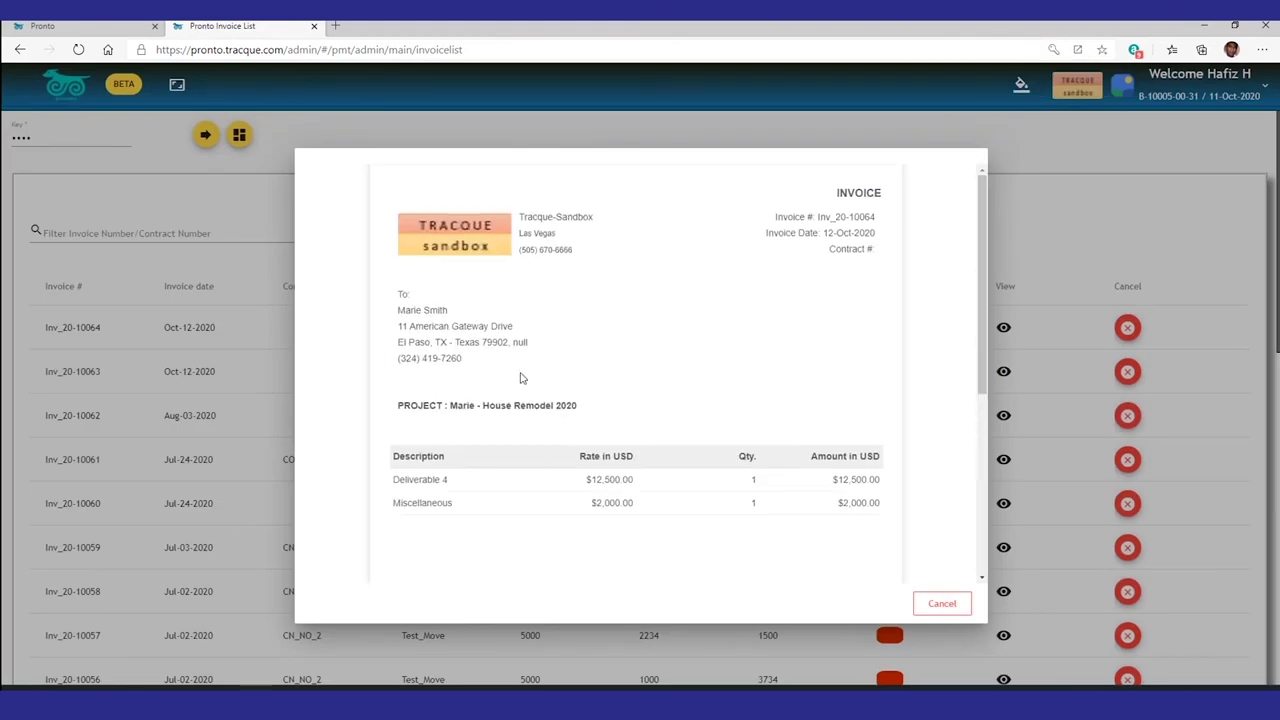
click(928, 608)
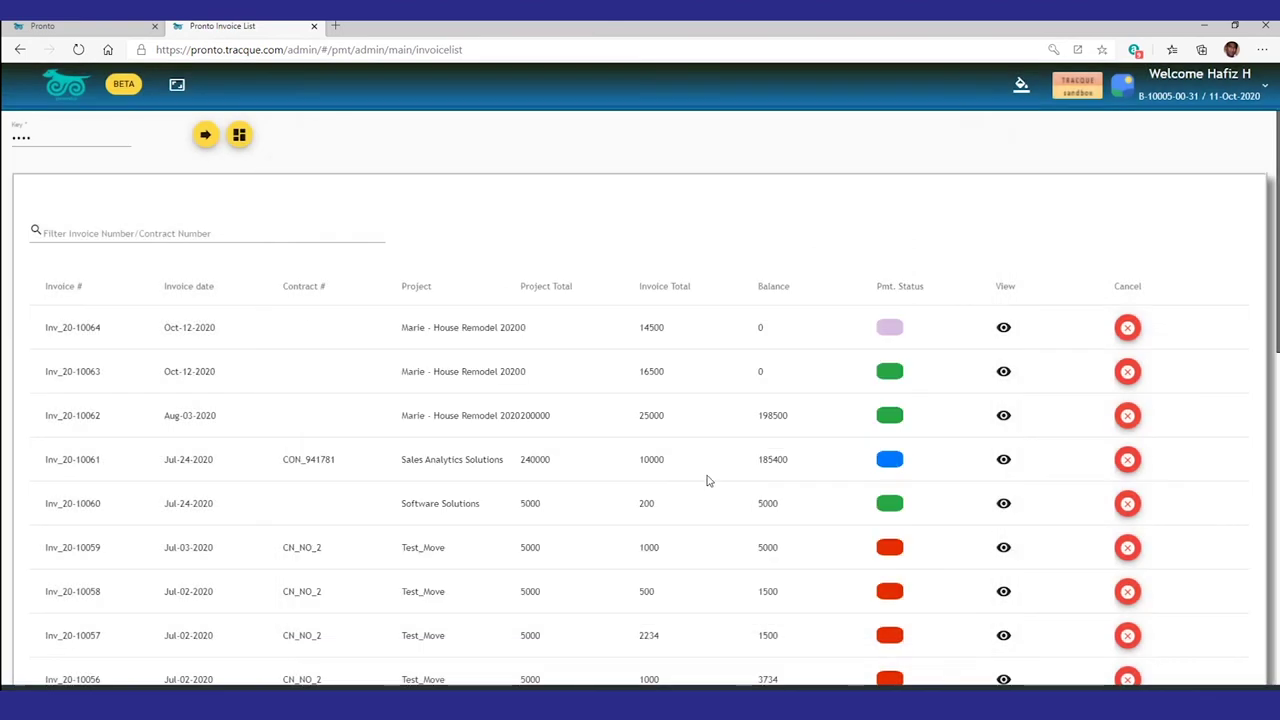
Step: Open the cancellation dialog for invoice Inv_20-10064 and decline it without entering status notes
click(1127, 329)
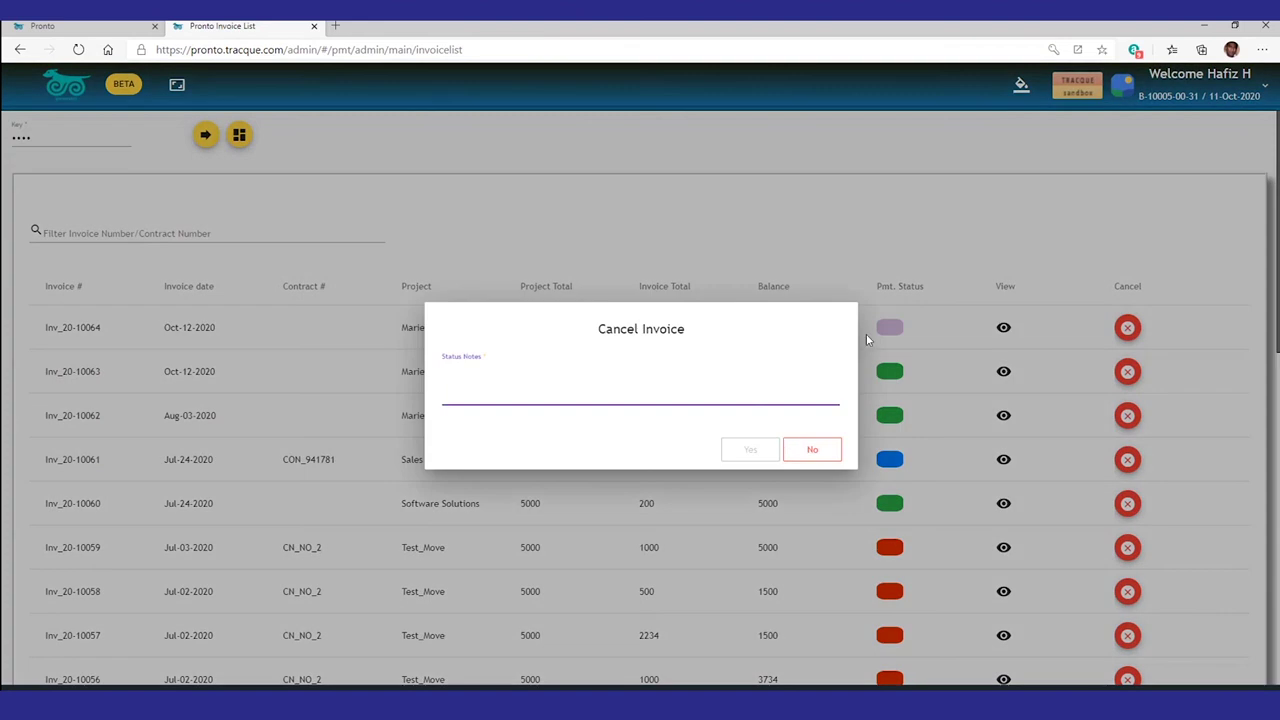
click(811, 453)
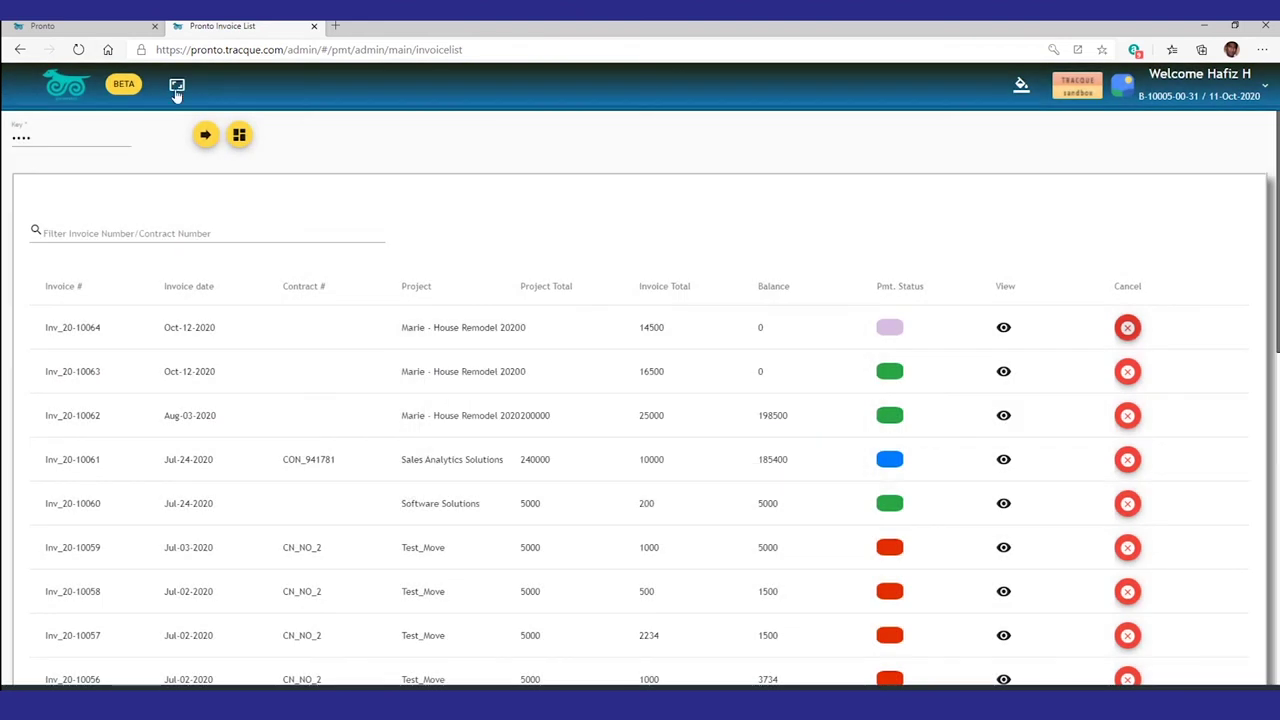